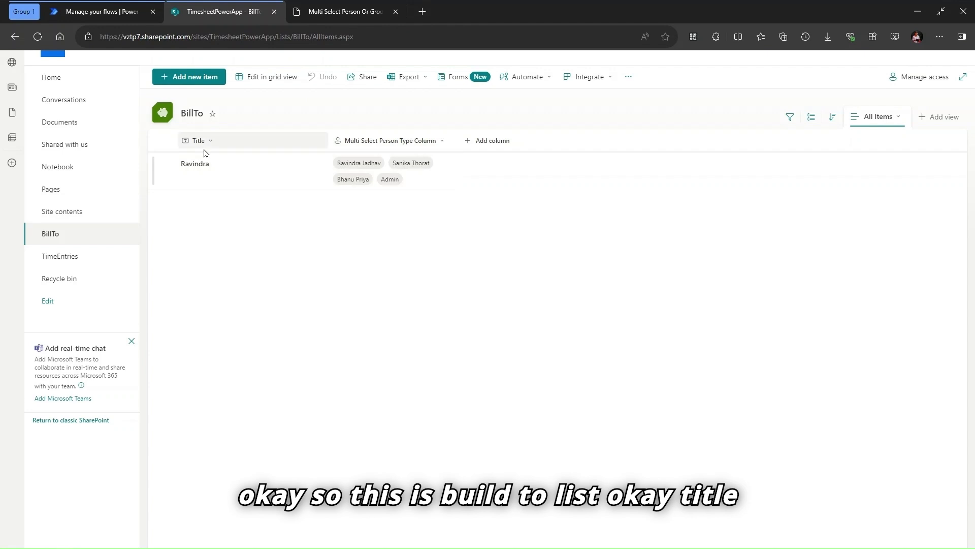
Step: Turn on Show profile photos for the BillTo list's multi-select person column and save
{"action": "left_click", "coordinate": [443, 141]}
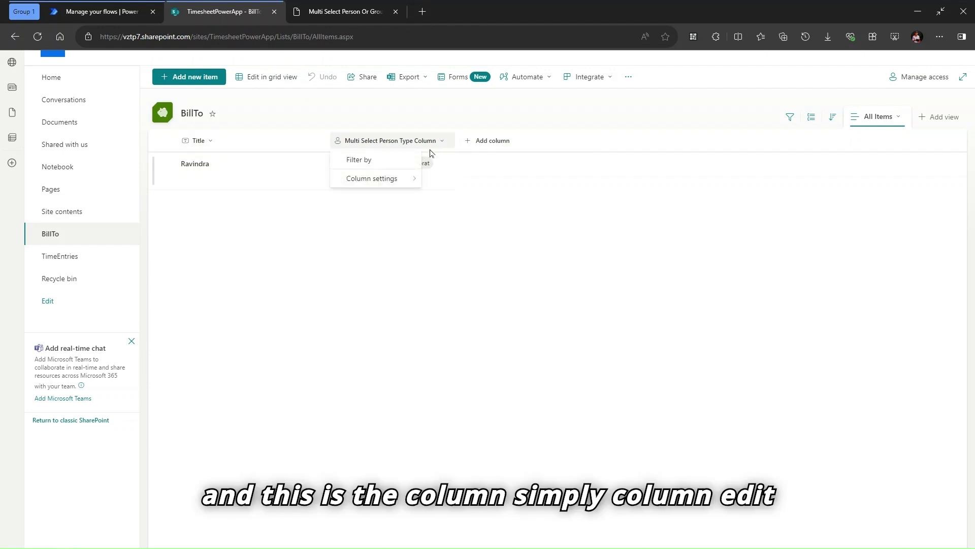
{"action": "mouse_move", "coordinate": [406, 178]}
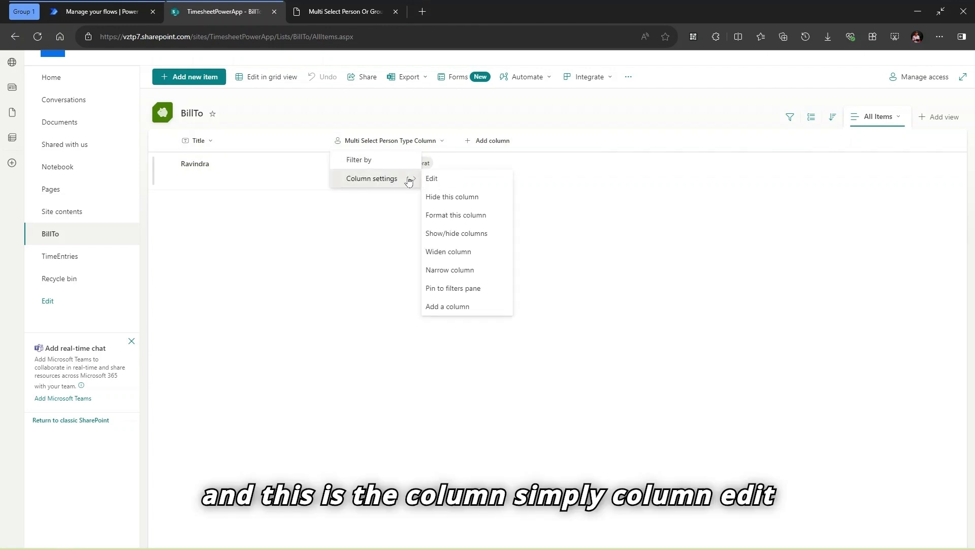
{"action": "left_click", "coordinate": [440, 182]}
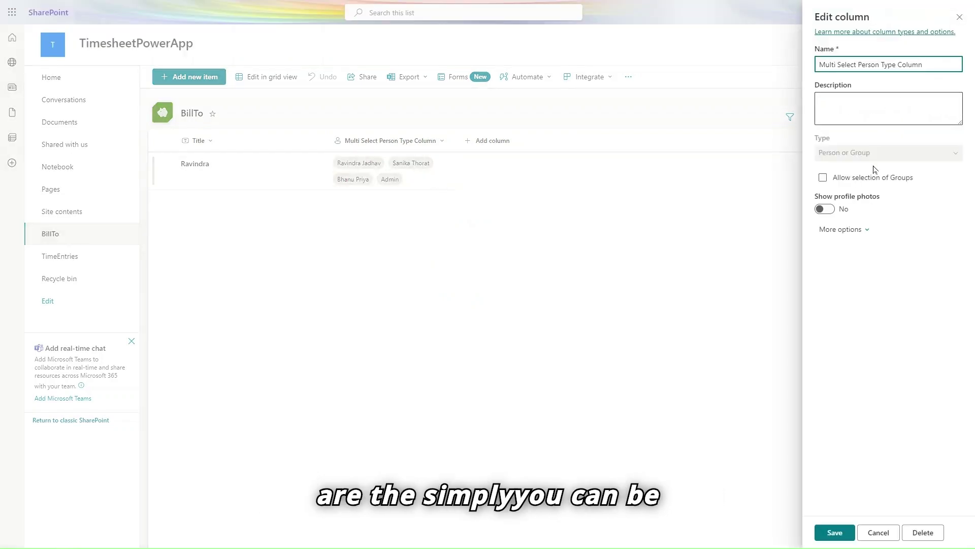
{"action": "left_click", "coordinate": [843, 230]}
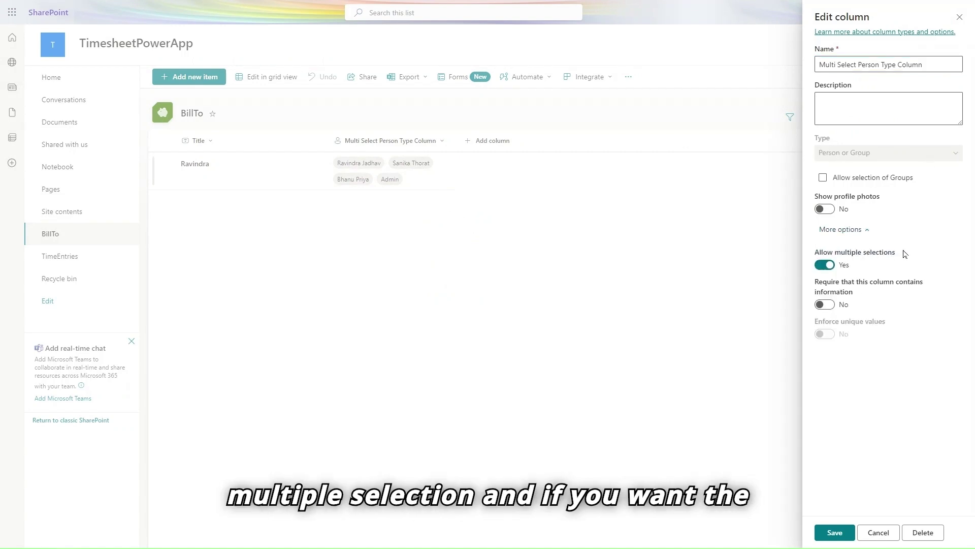
{"action": "left_click", "coordinate": [825, 209]}
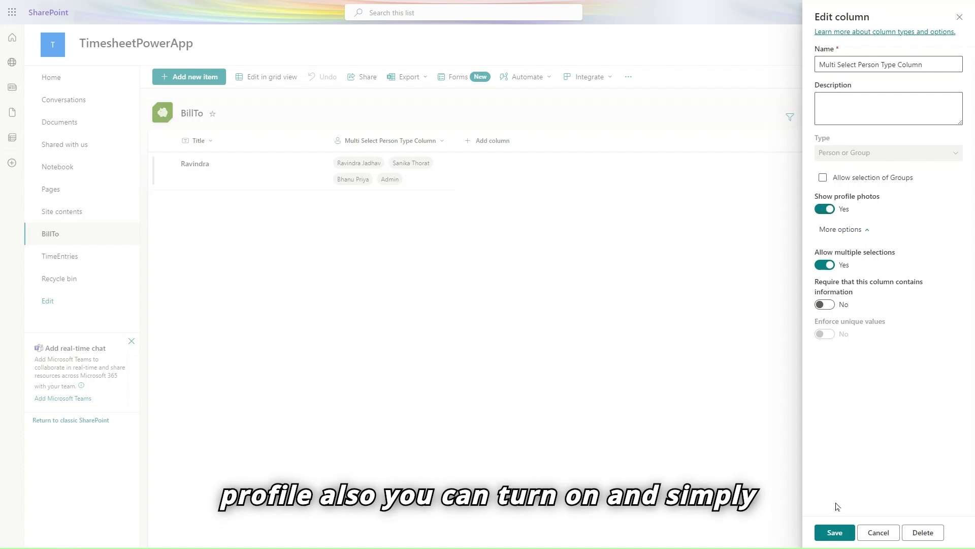
{"action": "left_click", "coordinate": [835, 533]}
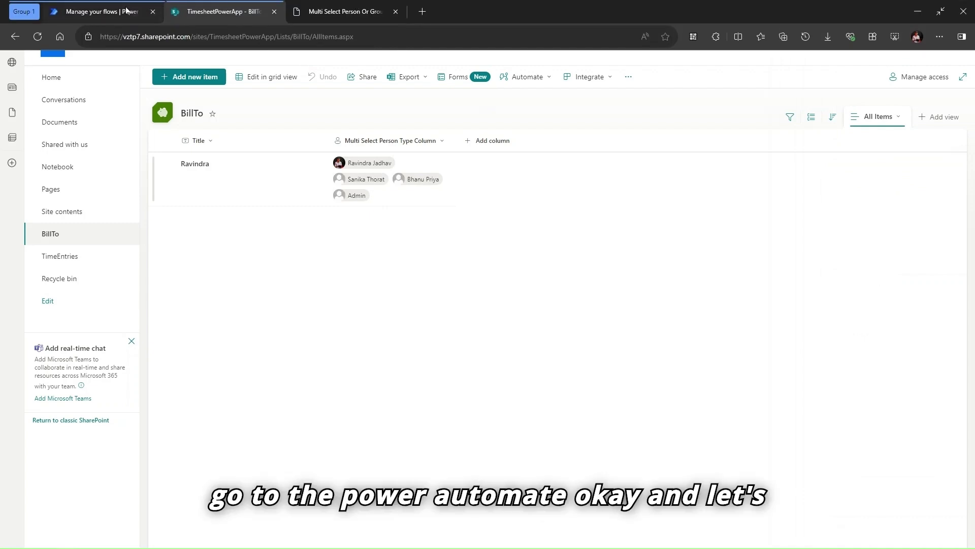
{"action": "left_click", "coordinate": [127, 10]}
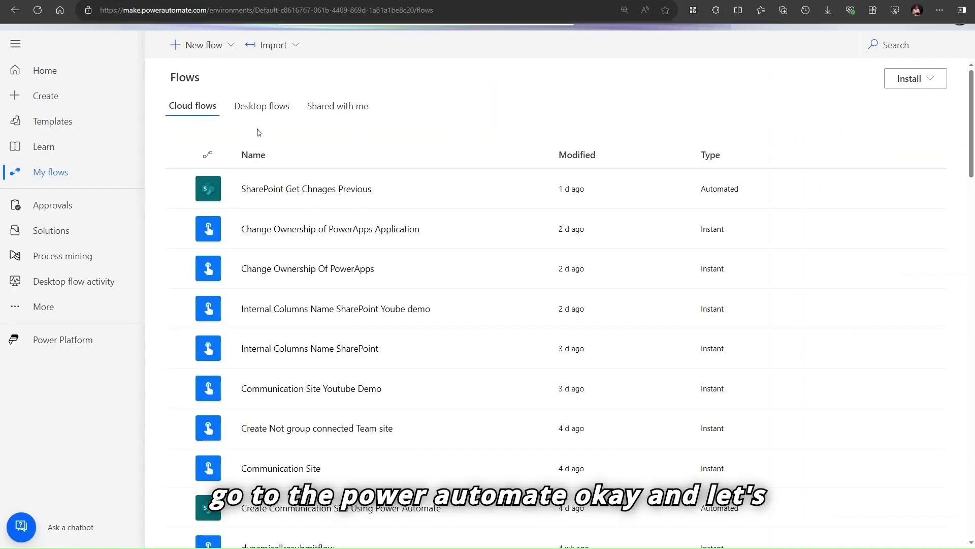
Step: Create automated flow 'Send notification person or group type column' on SharePoint item created or modified
{"action": "left_click", "coordinate": [204, 47]}
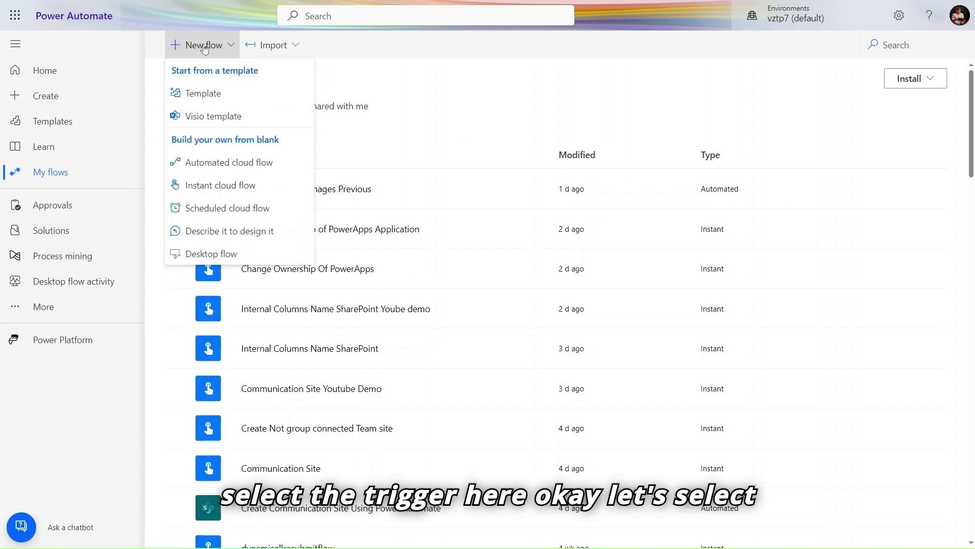
{"action": "left_click", "coordinate": [247, 164]}
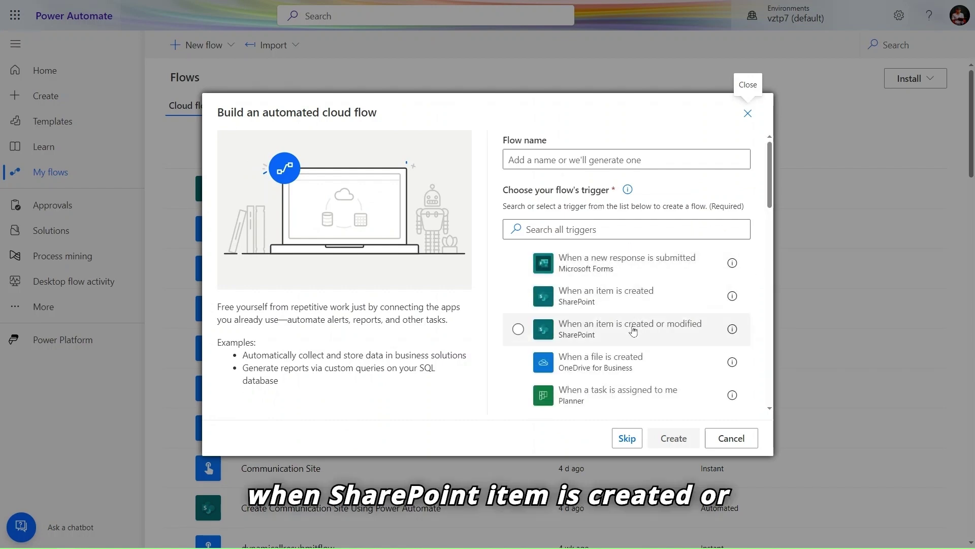
{"action": "left_click", "coordinate": [634, 332]}
{"action": "left_click", "coordinate": [633, 160]}
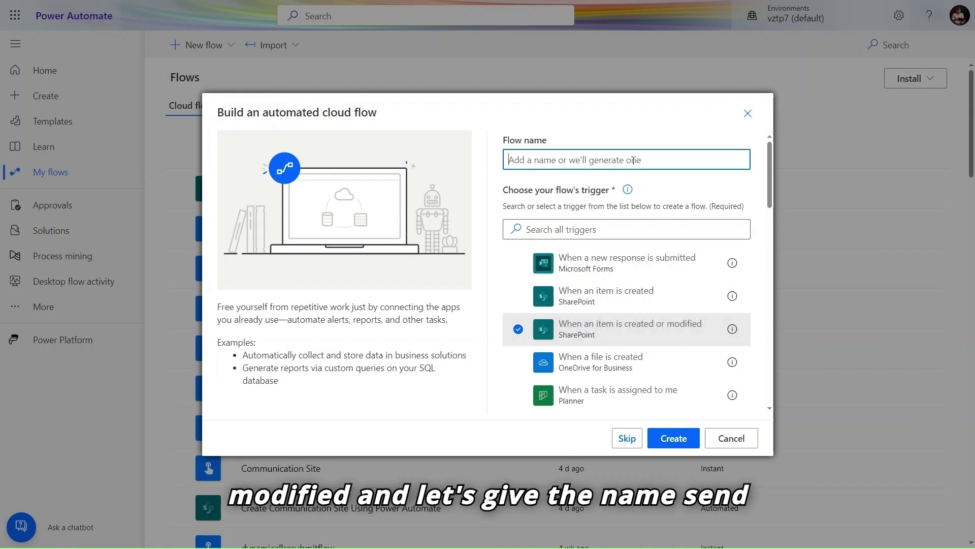
{"action": "type", "text": "Send notification person or group type colmn"}
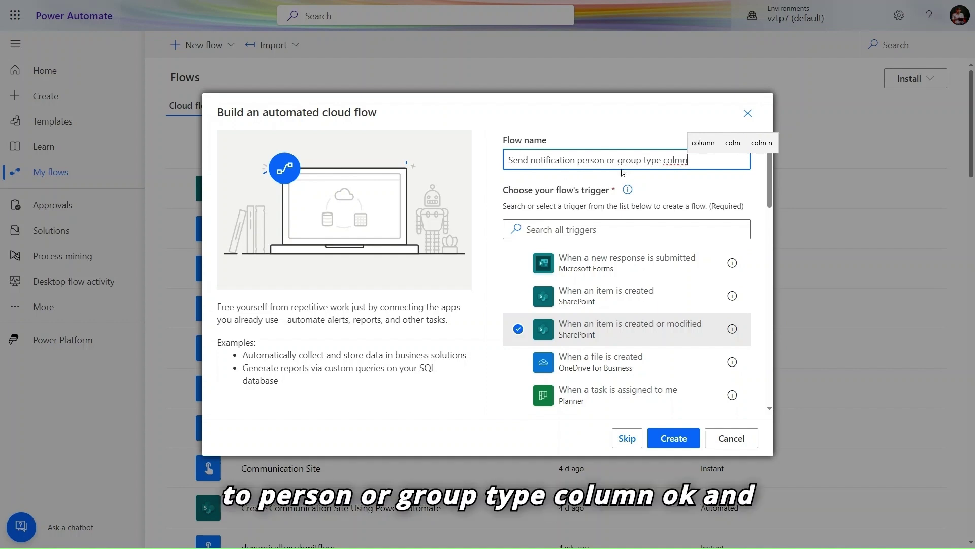
{"action": "left_click", "coordinate": [706, 150]}
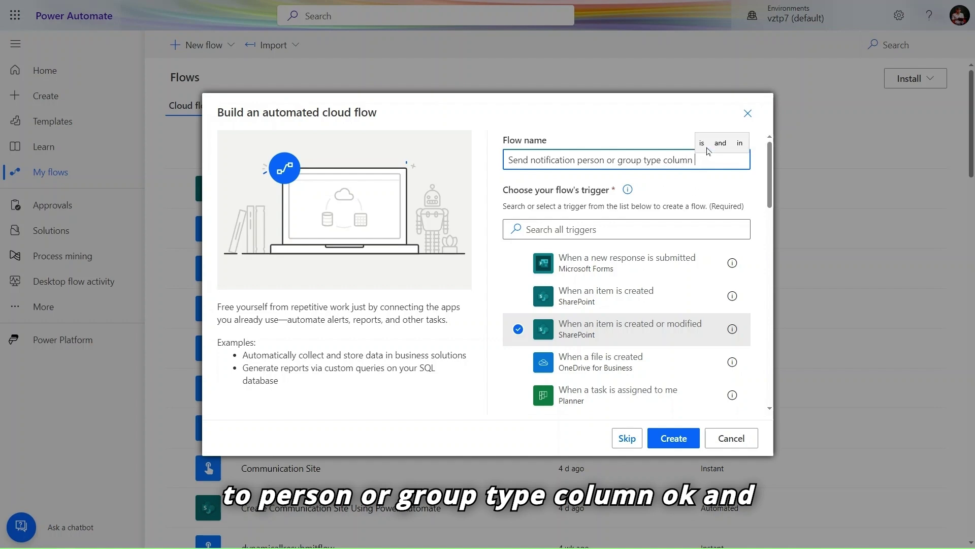
{"action": "left_click", "coordinate": [665, 443]}
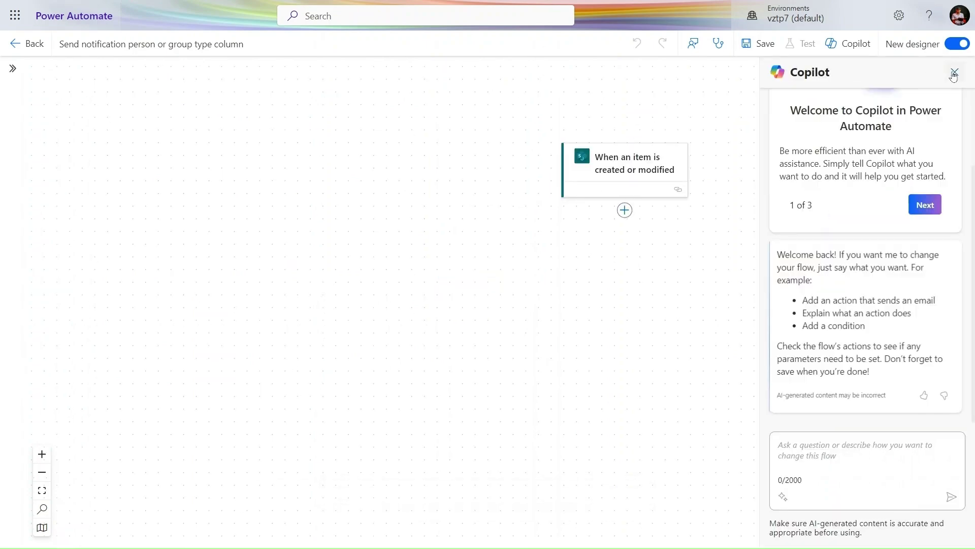
Step: Point the trigger at the BillTo list on the TimesheetPowerApp site
{"action": "left_click", "coordinate": [954, 74]}
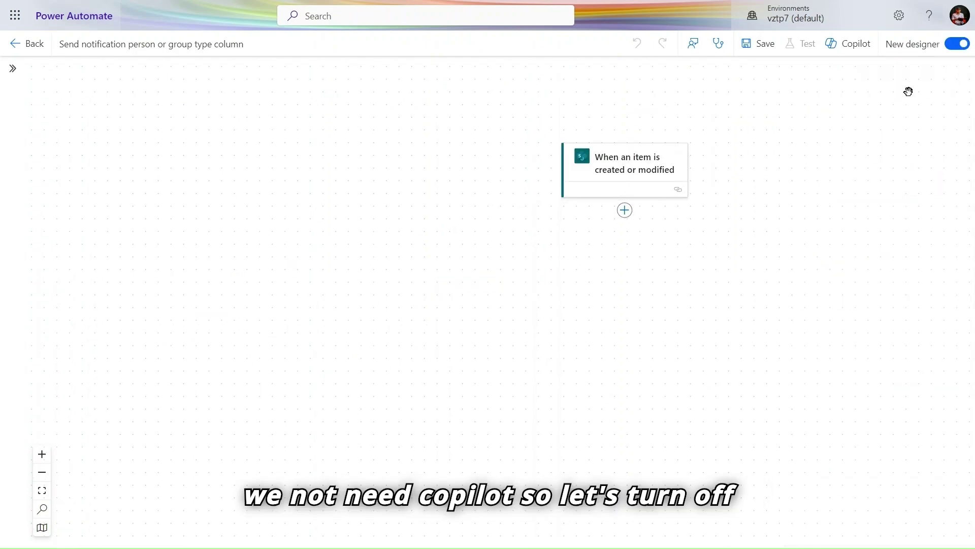
{"action": "left_click", "coordinate": [632, 182]}
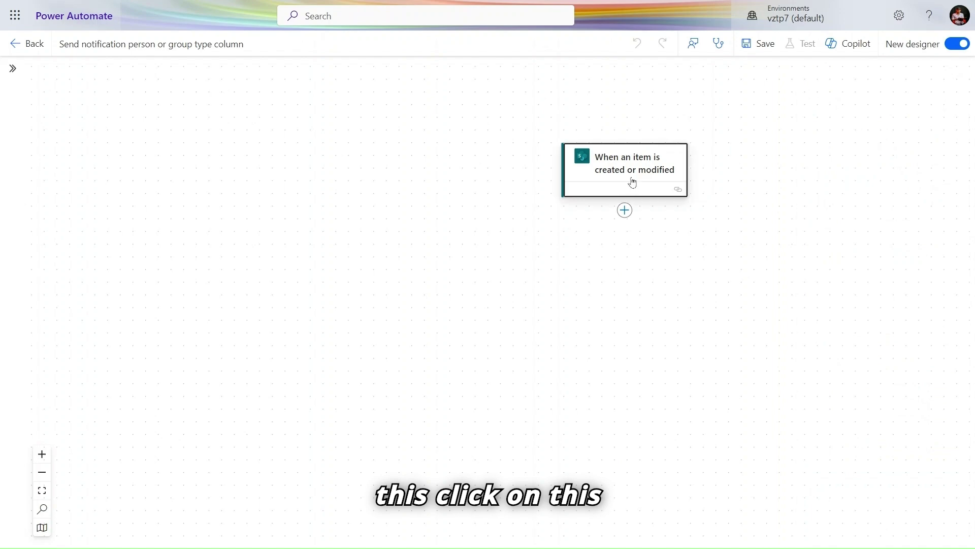
{"action": "left_click", "coordinate": [368, 175]}
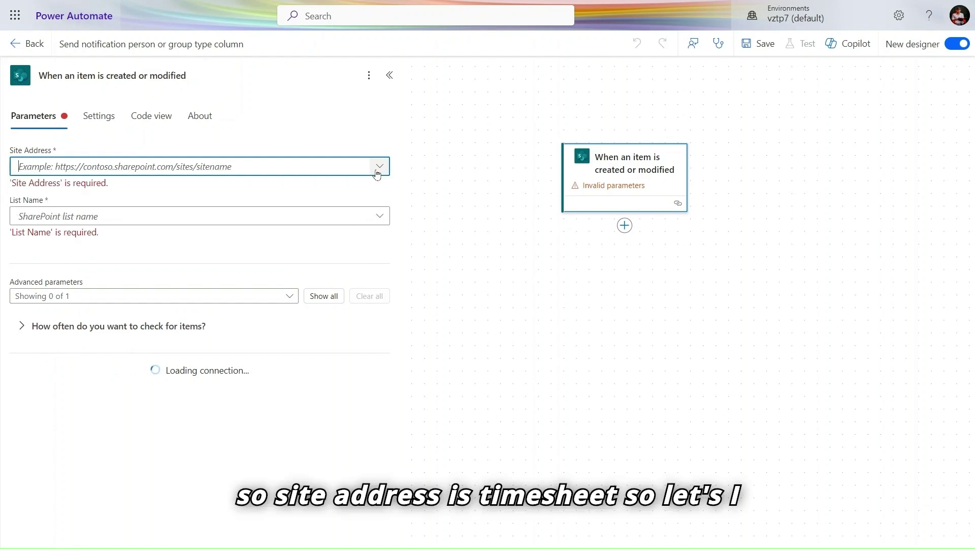
{"action": "left_click", "coordinate": [378, 168]}
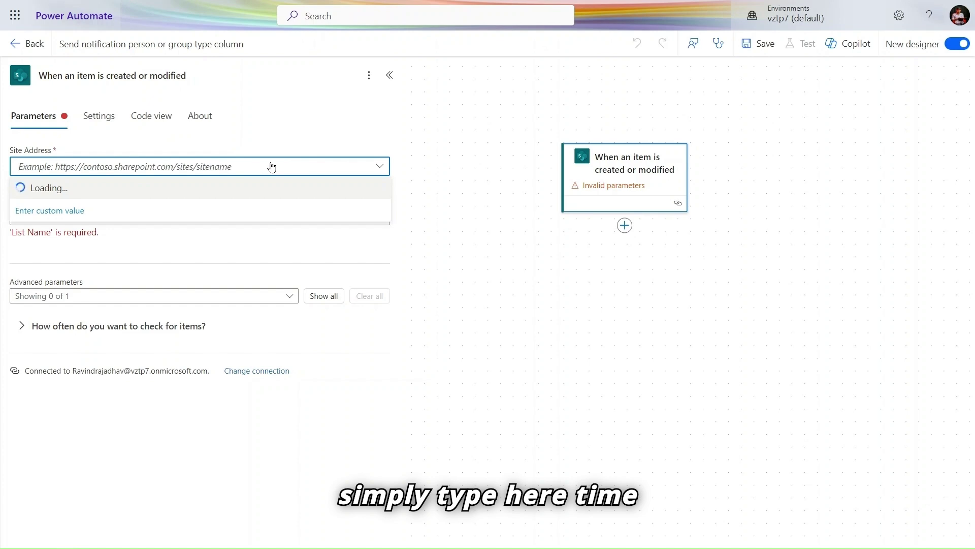
{"action": "type", "text": "time"}
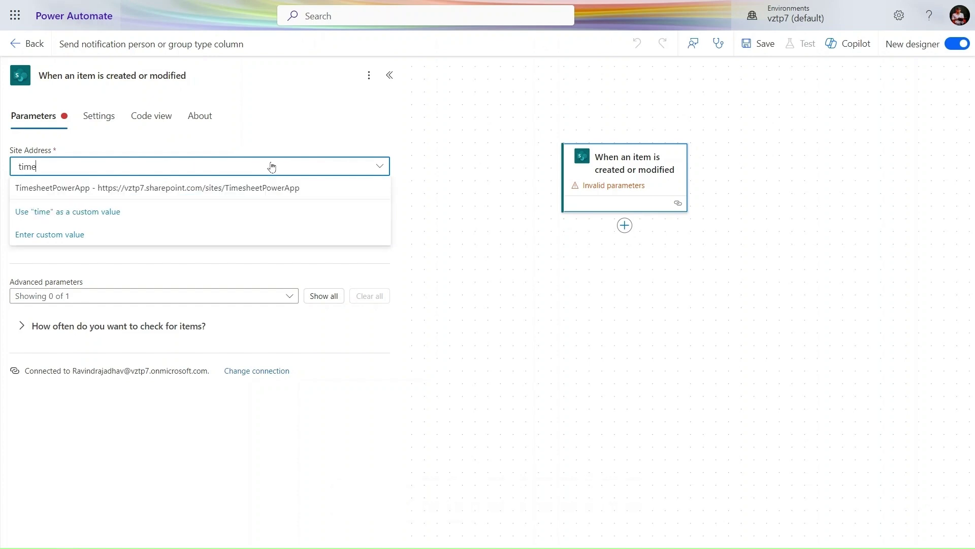
{"action": "left_click", "coordinate": [219, 189]}
{"action": "left_click", "coordinate": [171, 203]}
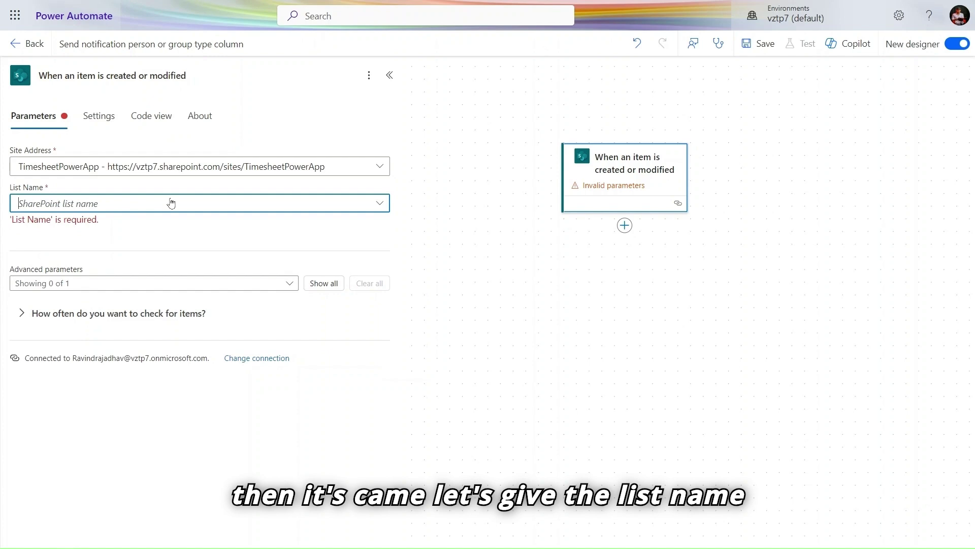
{"action": "left_click", "coordinate": [171, 204]}
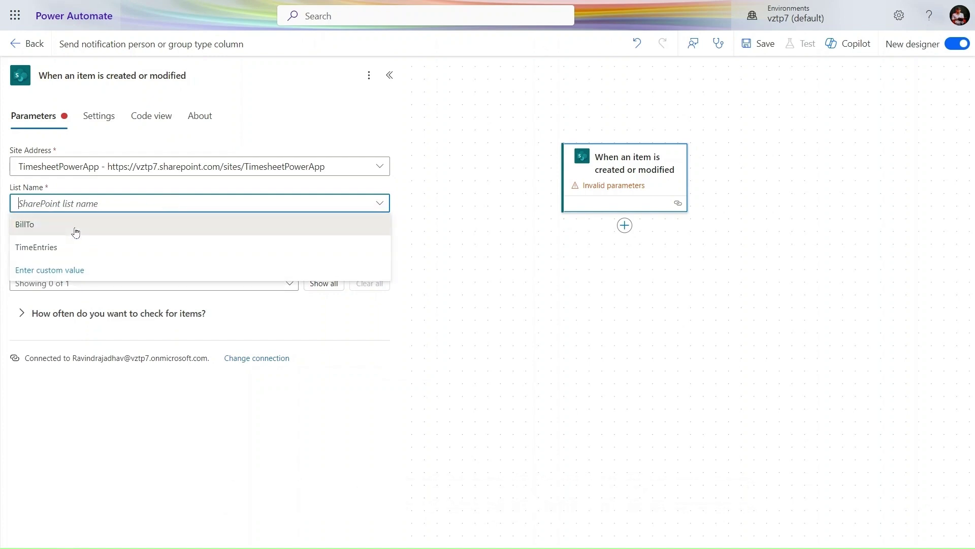
{"action": "left_click", "coordinate": [76, 232]}
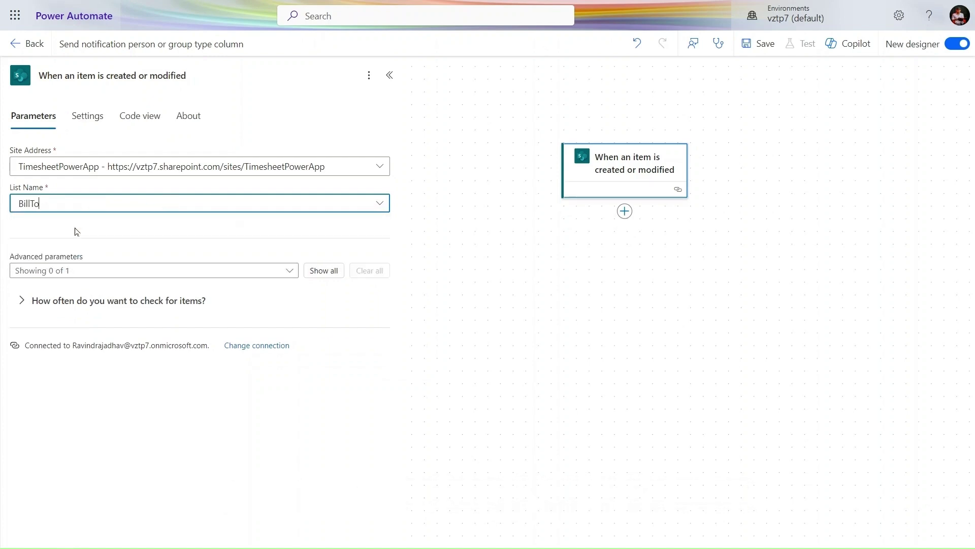
Step: Set the trigger's check interval to 1 minute and save the flow
{"action": "left_click", "coordinate": [323, 272]}
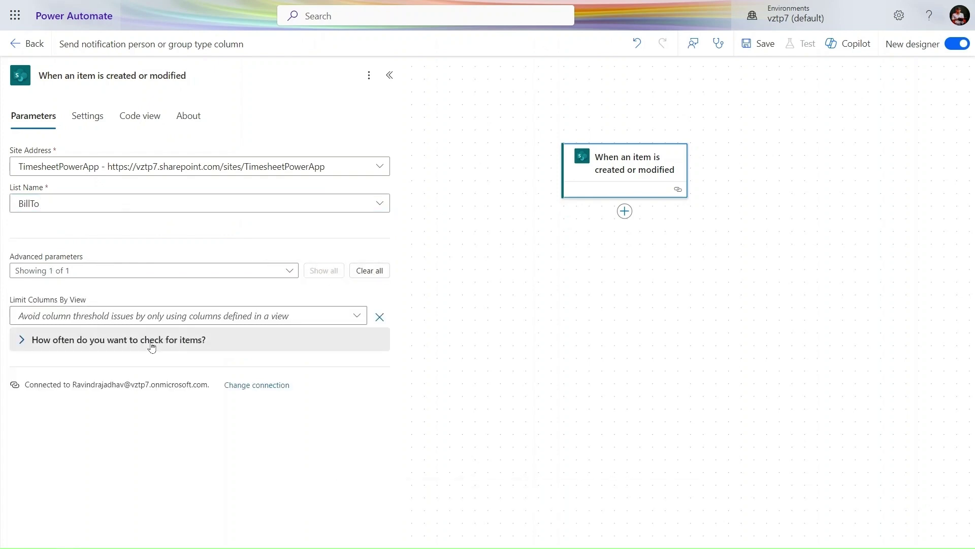
{"action": "left_click", "coordinate": [148, 347]}
{"action": "left_click", "coordinate": [69, 407]}
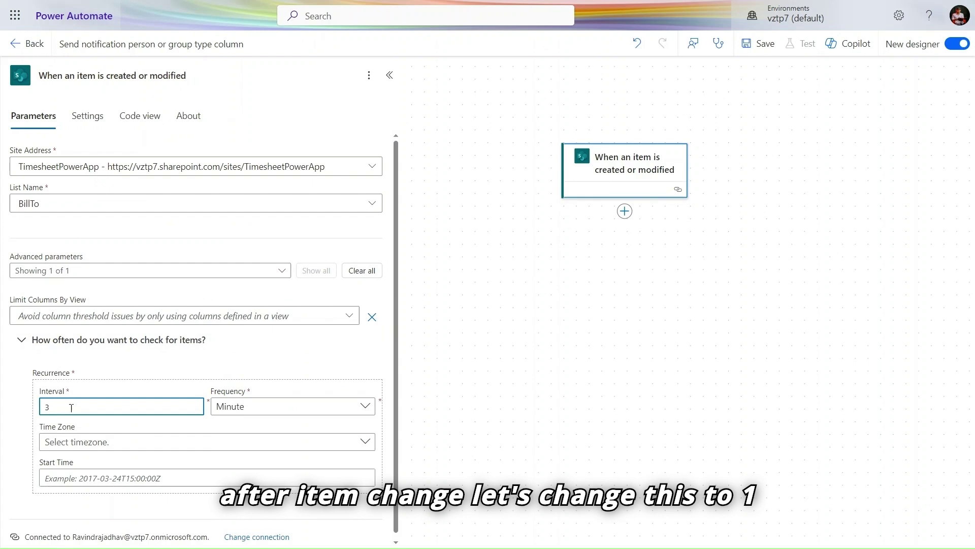
{"action": "key", "text": "BackSpace"}
{"action": "type", "text": "1"}
{"action": "key", "text": "Tab"}
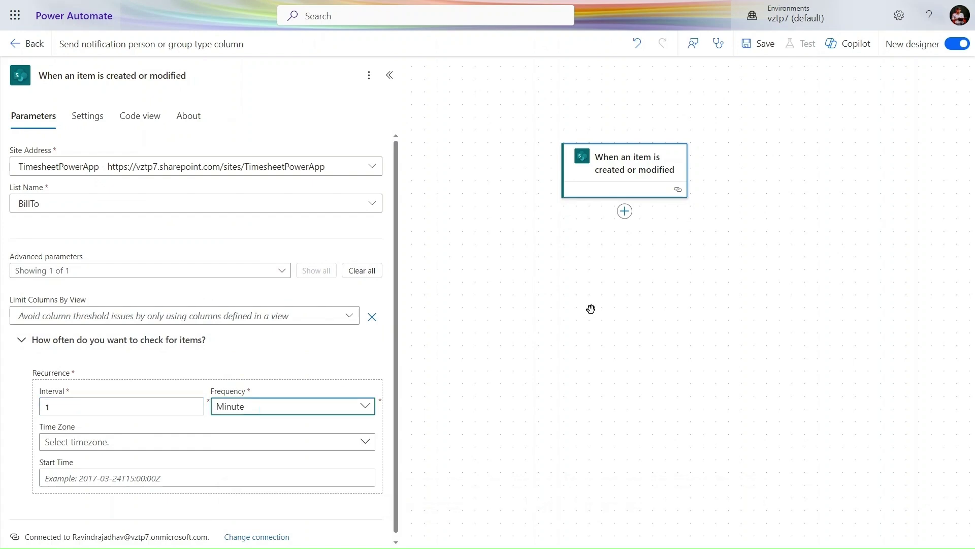
{"action": "left_click", "coordinate": [762, 46]}
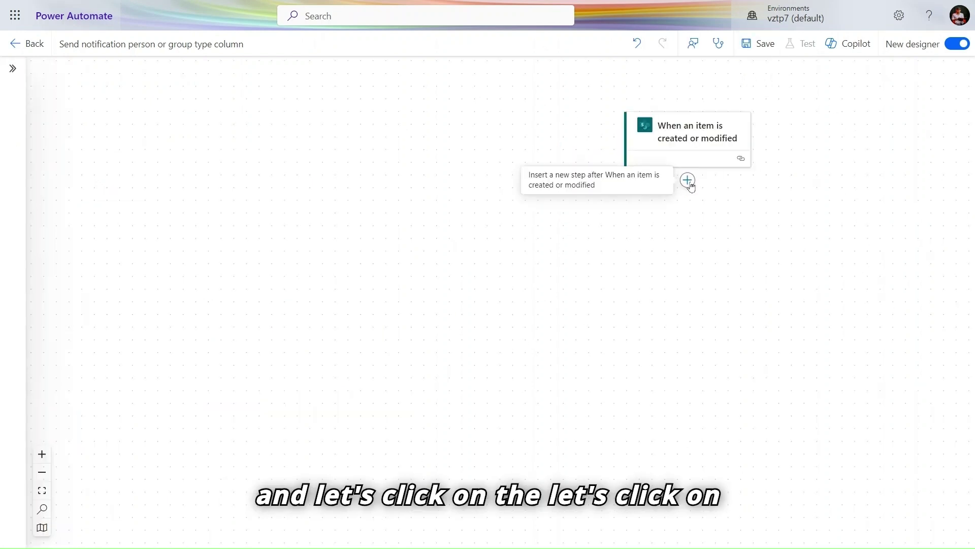
Step: Add a built-in Data Operation Compose action after the trigger
{"action": "left_click", "coordinate": [689, 182]}
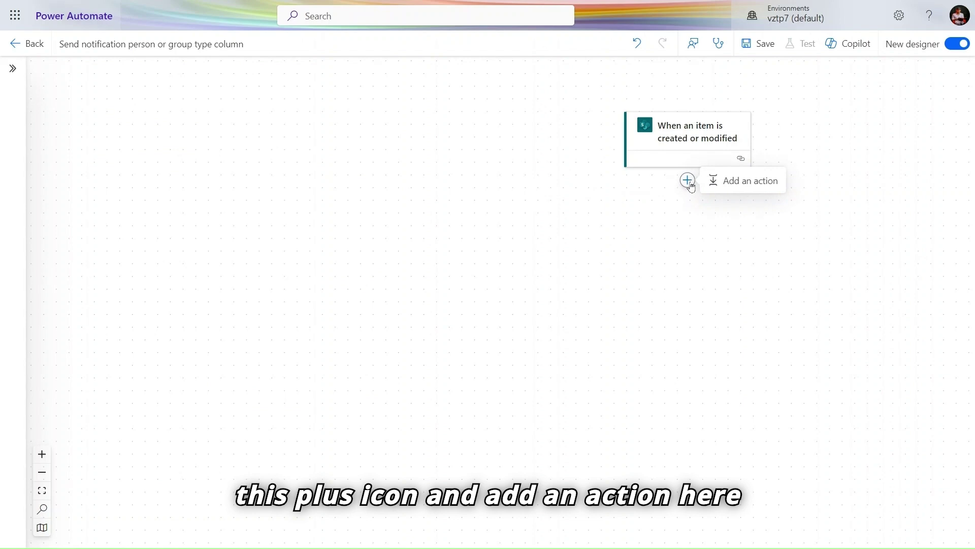
{"action": "left_click", "coordinate": [743, 181]}
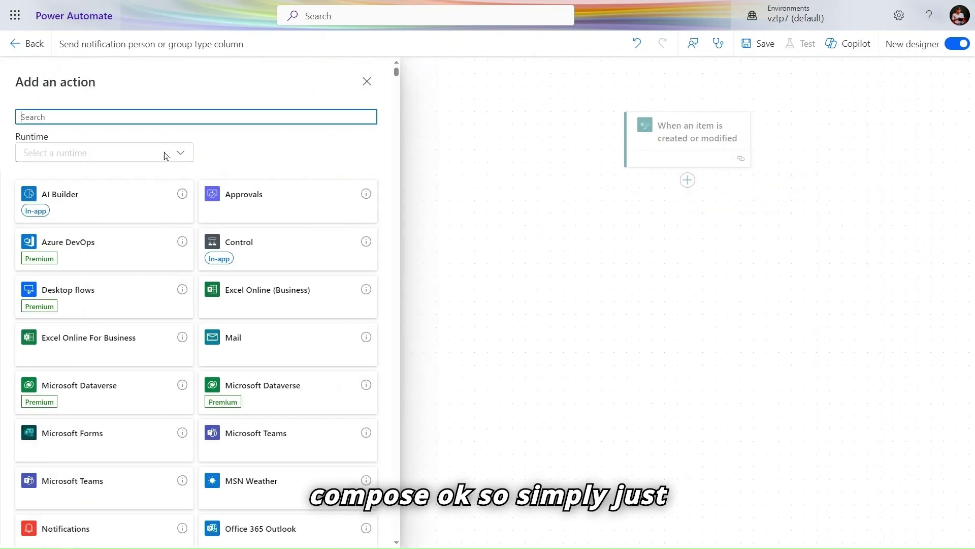
{"action": "left_click", "coordinate": [173, 159]}
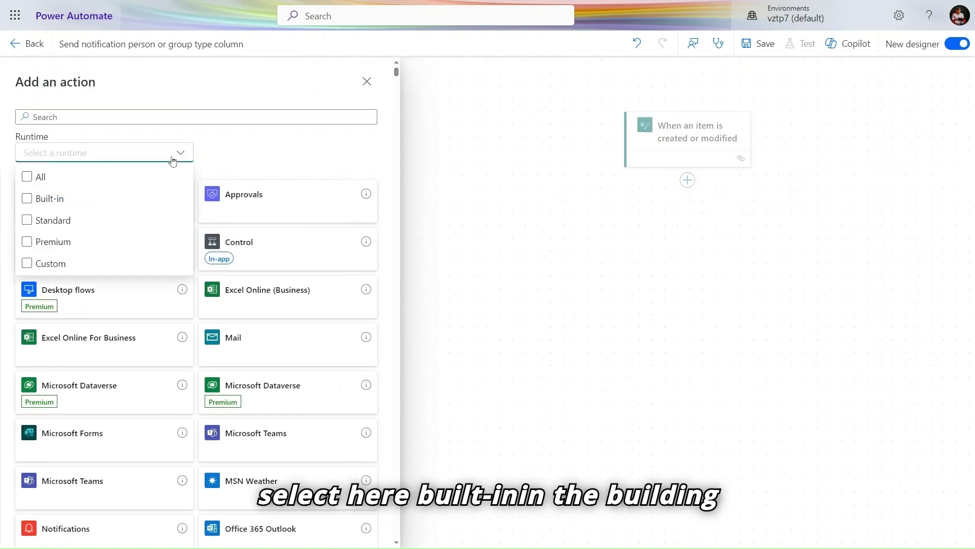
{"action": "left_click", "coordinate": [59, 199]}
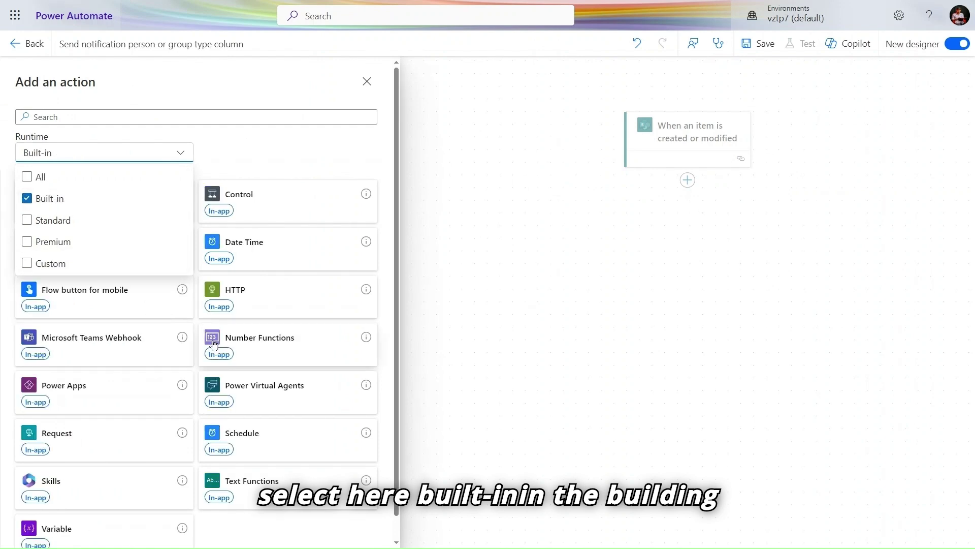
{"action": "left_click", "coordinate": [291, 159]}
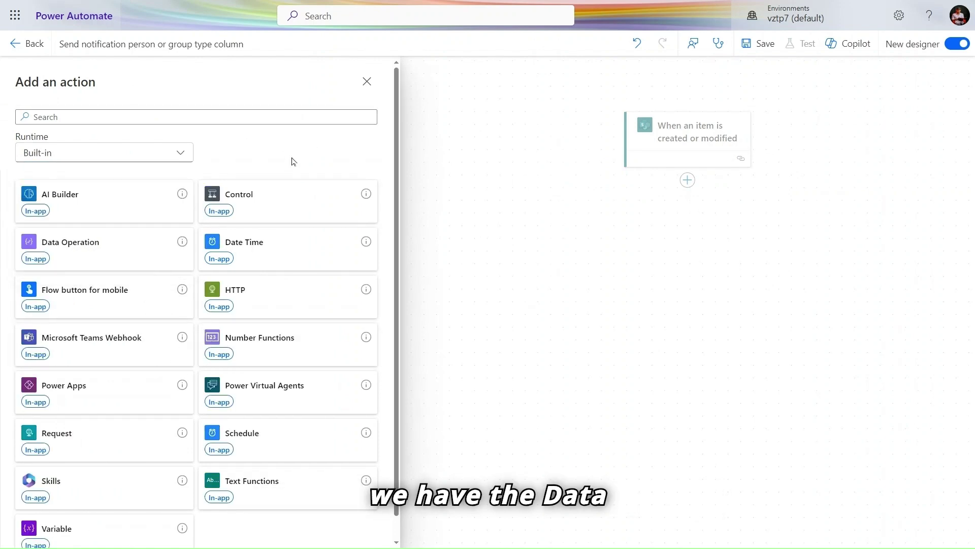
{"action": "left_click", "coordinate": [129, 252]}
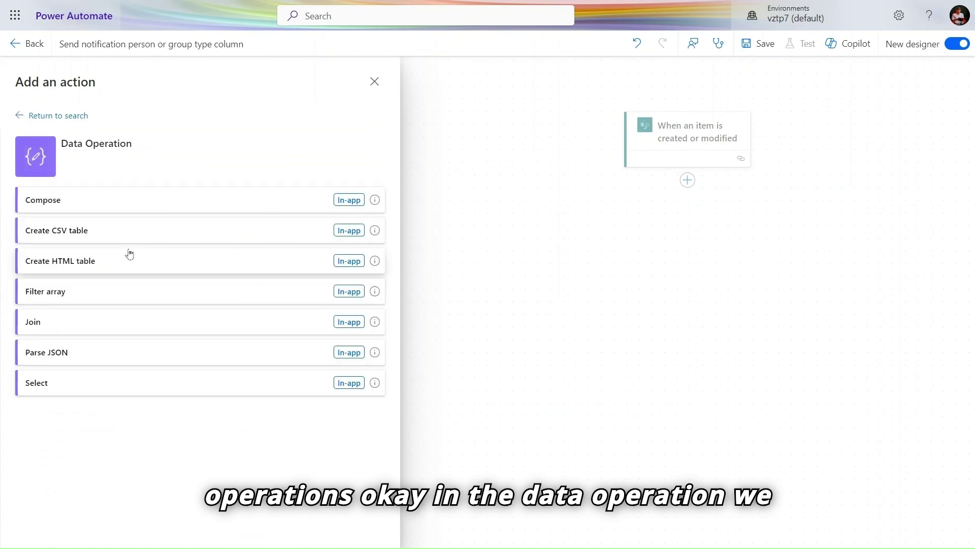
{"action": "left_click", "coordinate": [141, 208]}
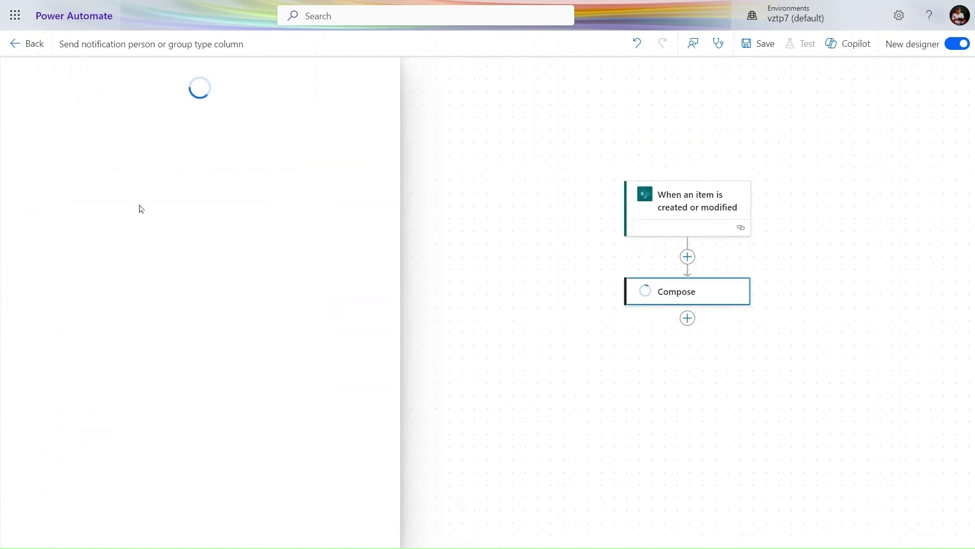
Step: Set Compose Inputs to the Multi Select Person Type Column Email dynamic content
{"action": "left_click", "coordinate": [215, 166]}
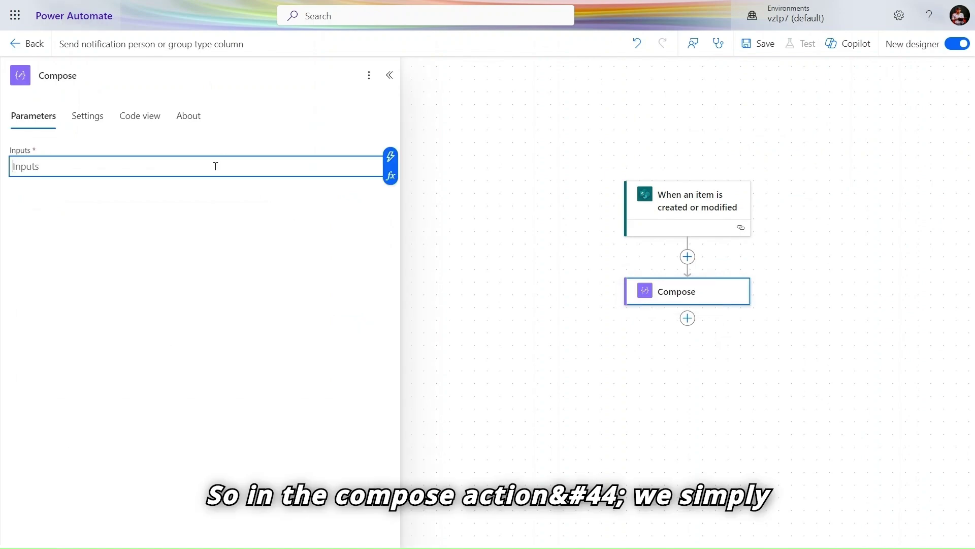
{"action": "left_click", "coordinate": [400, 163]}
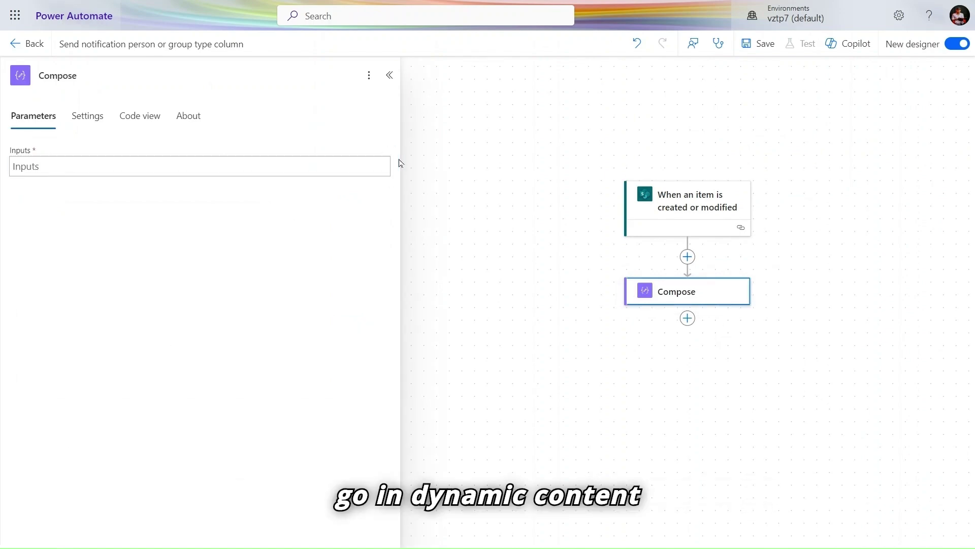
{"action": "left_click", "coordinate": [366, 163]}
{"action": "left_click", "coordinate": [390, 158]}
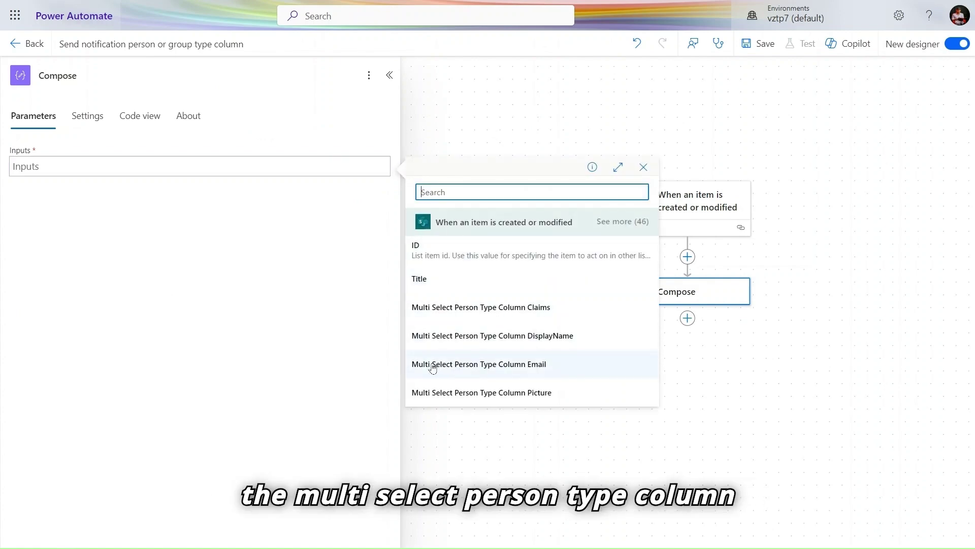
{"action": "left_click", "coordinate": [562, 374]}
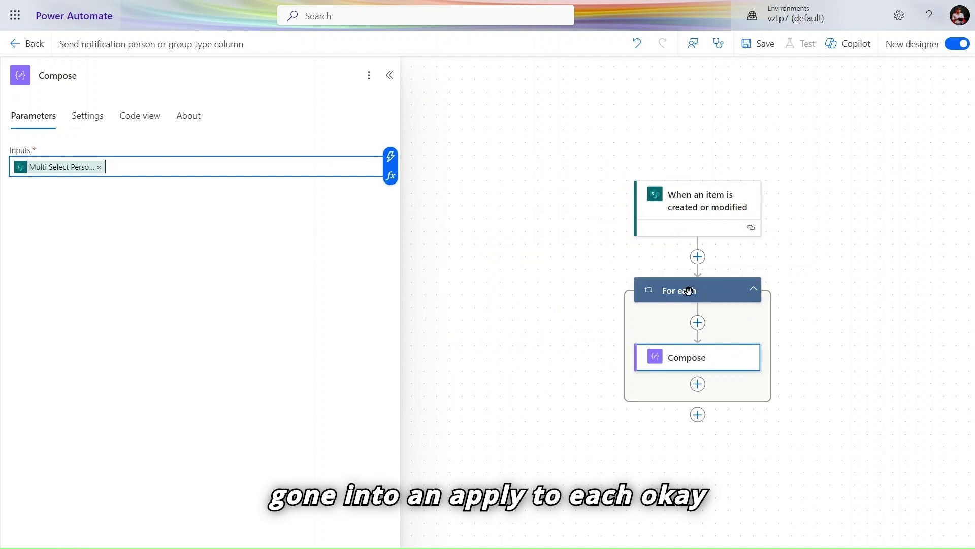
Step: Add a built-in Initialize variable action above the For each loop
{"action": "left_click", "coordinate": [701, 260]}
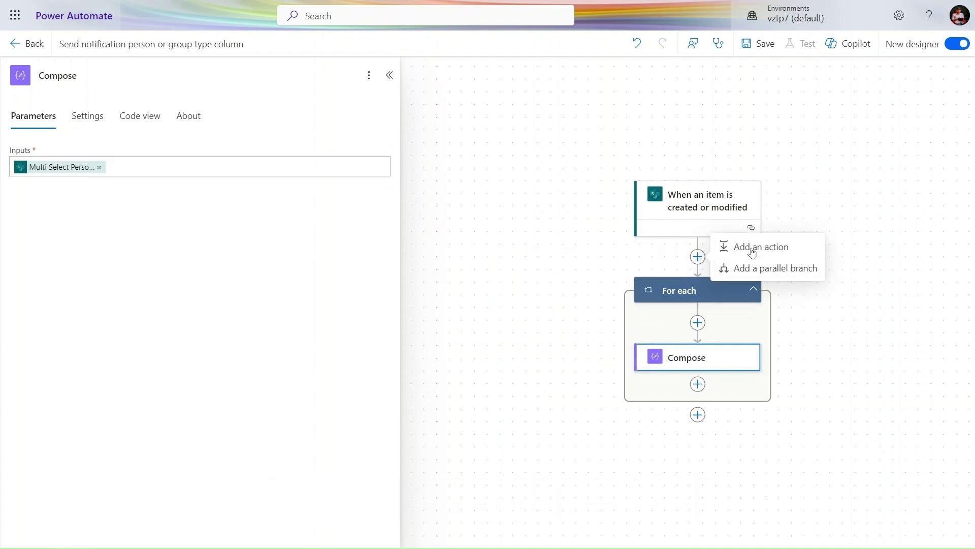
{"action": "left_click", "coordinate": [729, 246]}
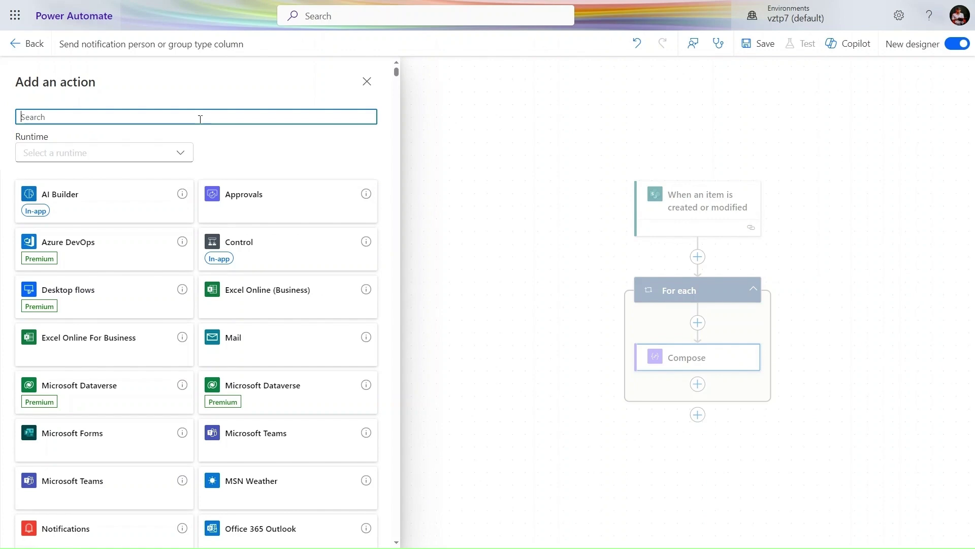
{"action": "left_click", "coordinate": [180, 153]}
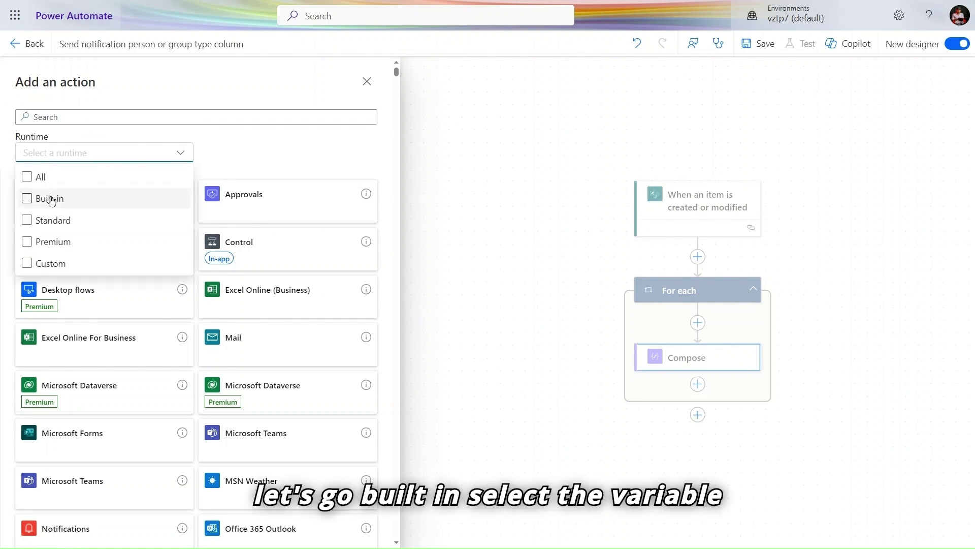
{"action": "left_click", "coordinate": [51, 198]}
{"action": "left_click", "coordinate": [77, 538]}
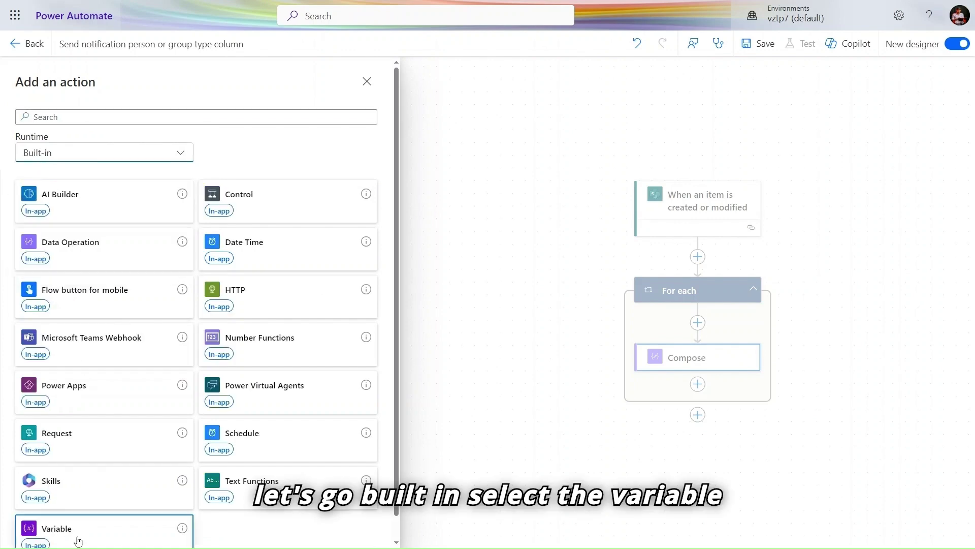
{"action": "left_click", "coordinate": [77, 538]}
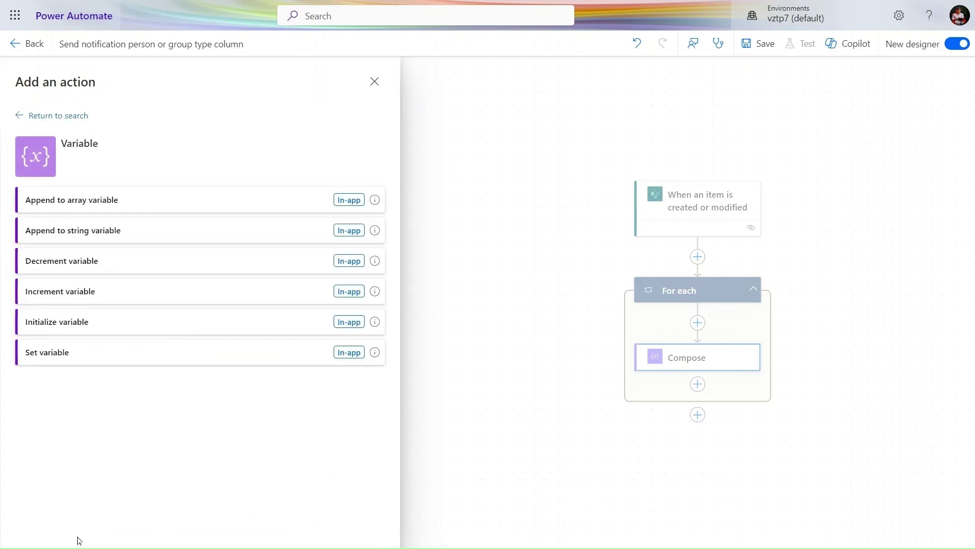
{"action": "left_click", "coordinate": [166, 329]}
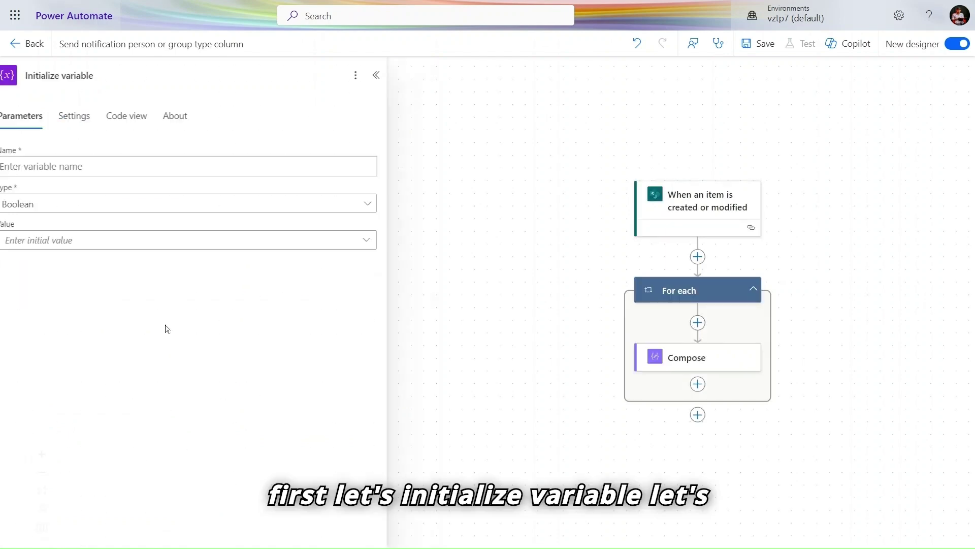
Step: Name the variable VarTo and set its type to Array
{"action": "left_click", "coordinate": [108, 166]}
{"action": "type", "text": "V"}
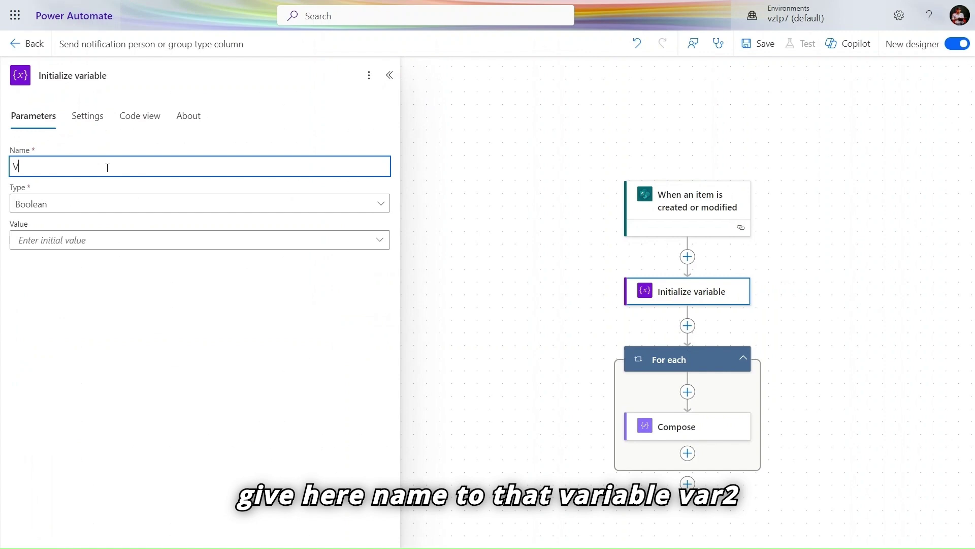
{"action": "type", "text": "arTo"}
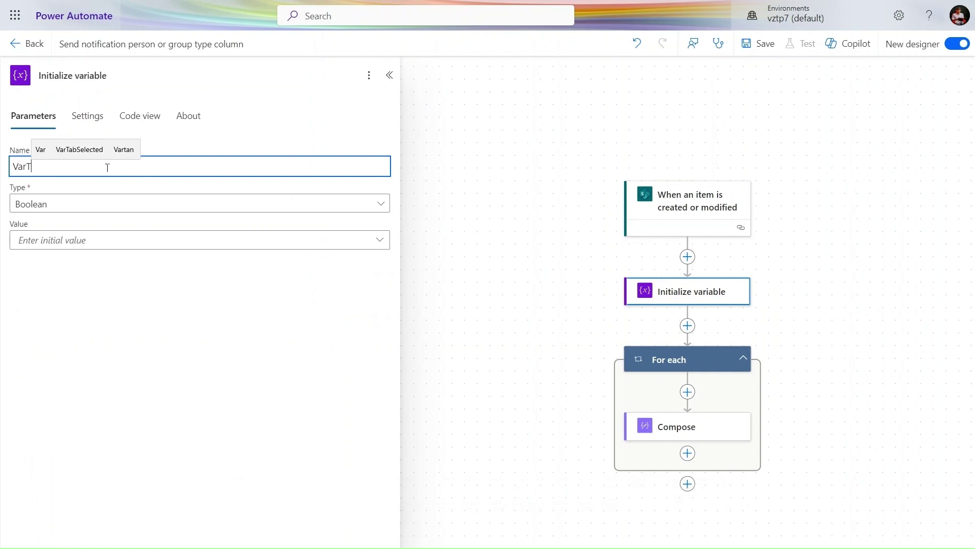
{"action": "left_click", "coordinate": [170, 205]}
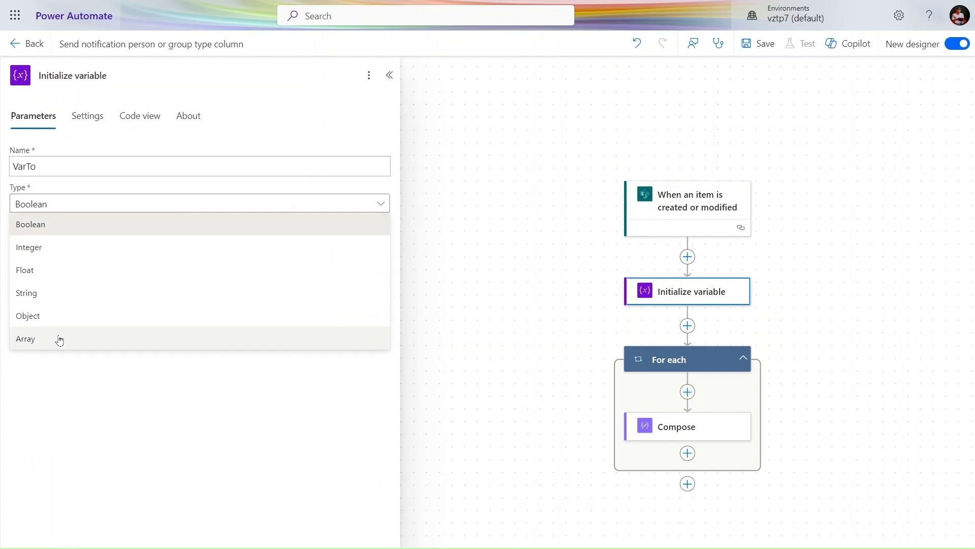
{"action": "left_click", "coordinate": [60, 339]}
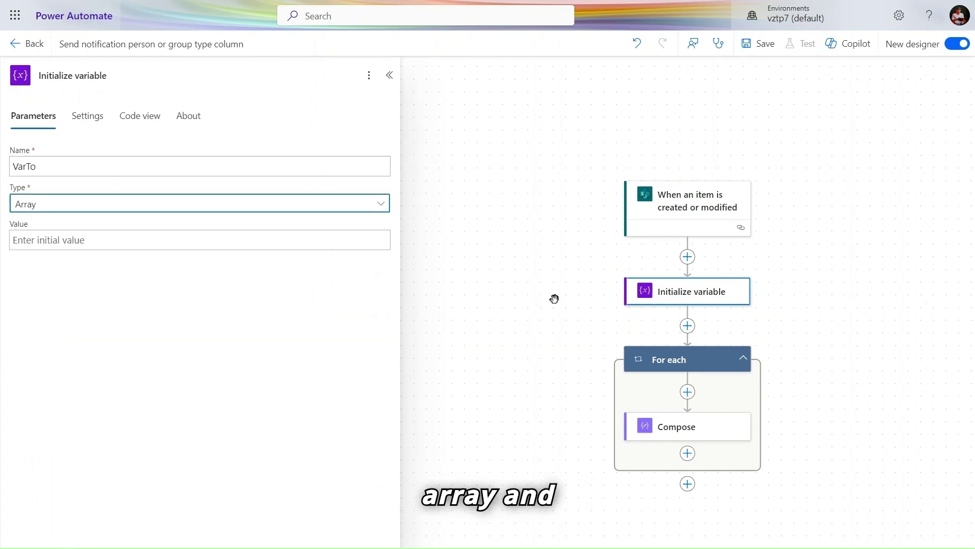
{"action": "left_click", "coordinate": [687, 453]}
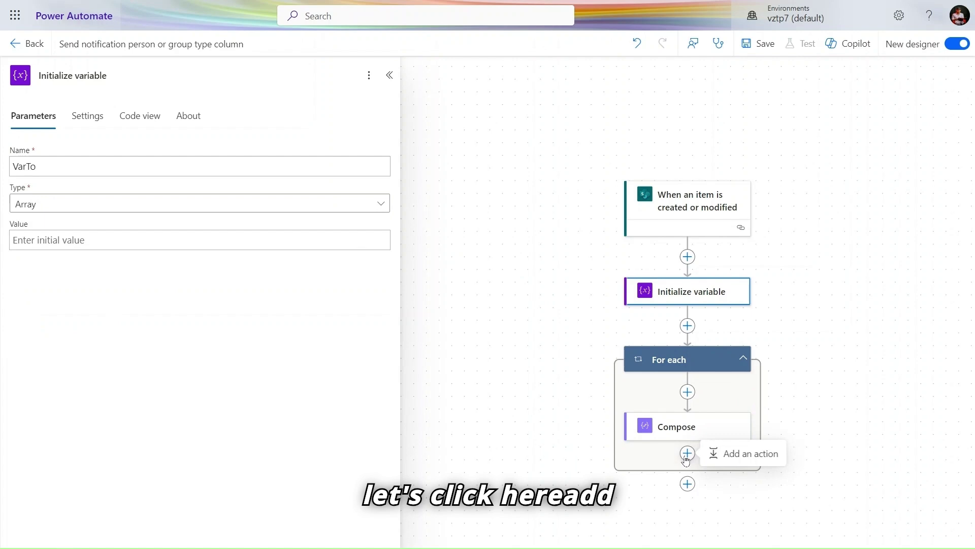
Step: Add a built-in Append to array variable action inside the loop after Compose
{"action": "left_click", "coordinate": [714, 453]}
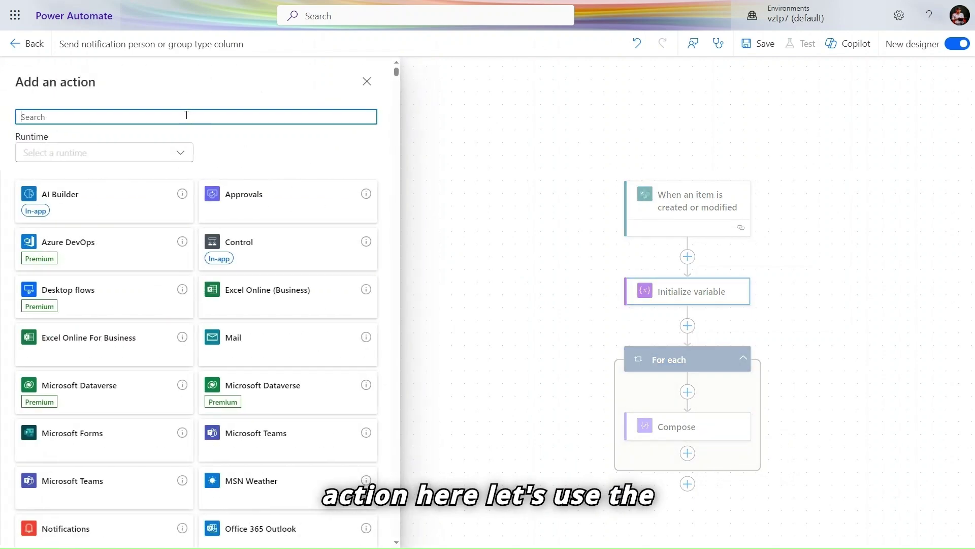
{"action": "left_click", "coordinate": [182, 155]}
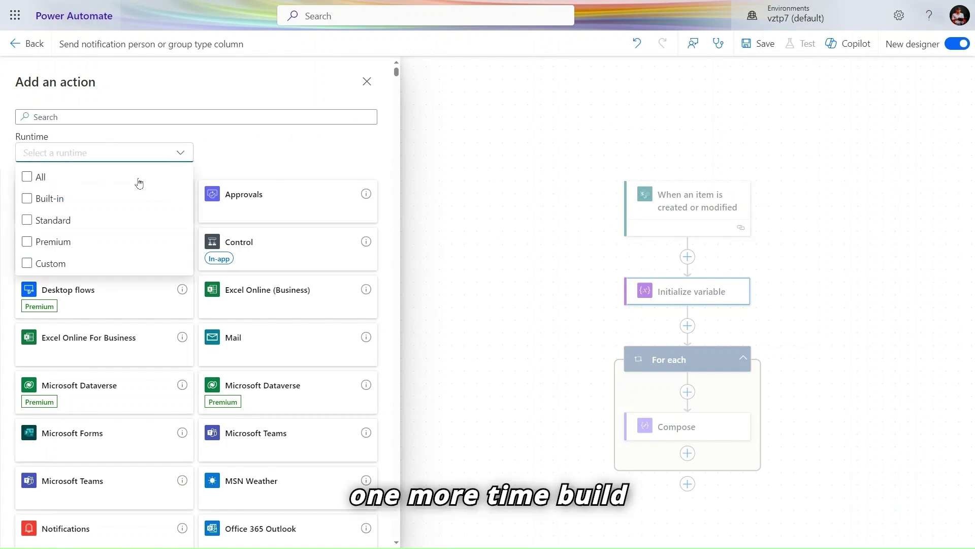
{"action": "left_click", "coordinate": [56, 198]}
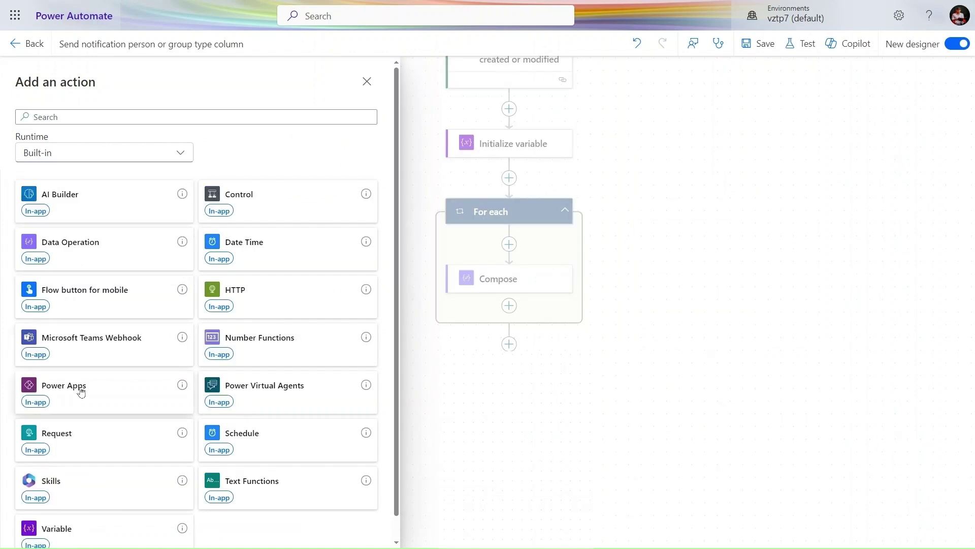
{"action": "left_click", "coordinate": [75, 531]}
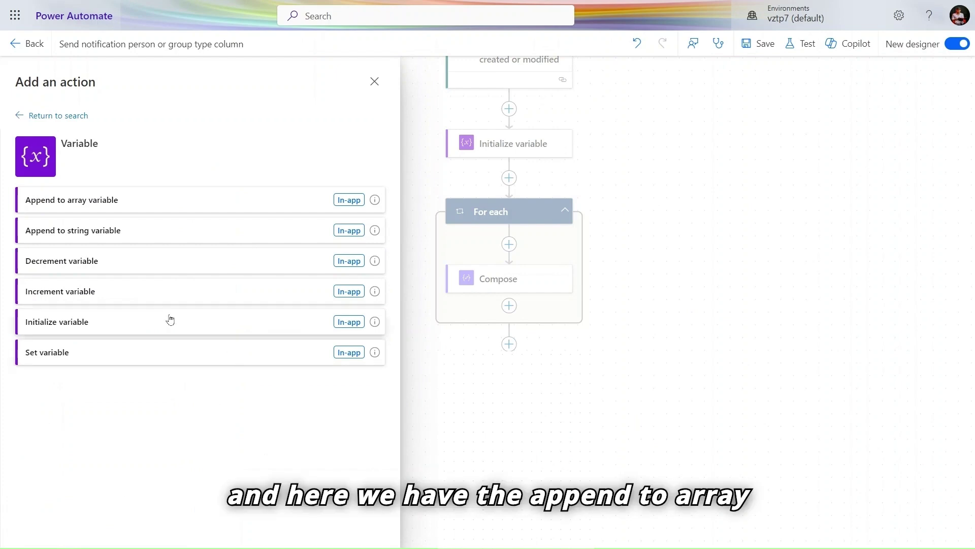
{"action": "left_click", "coordinate": [161, 205]}
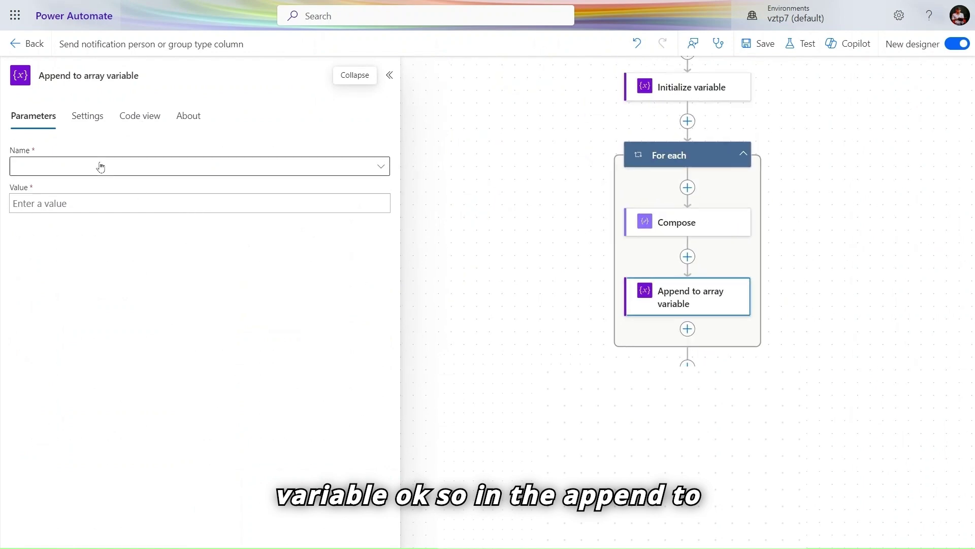
Step: Target the VarTo variable and open dynamic content for the Value
{"action": "left_click", "coordinate": [100, 167]}
{"action": "left_click", "coordinate": [83, 189]}
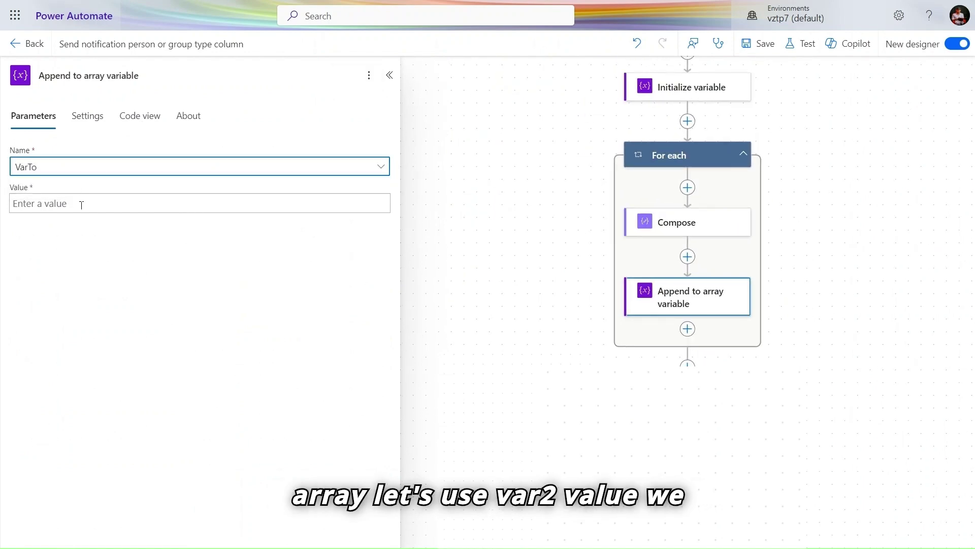
{"action": "left_click", "coordinate": [81, 204]}
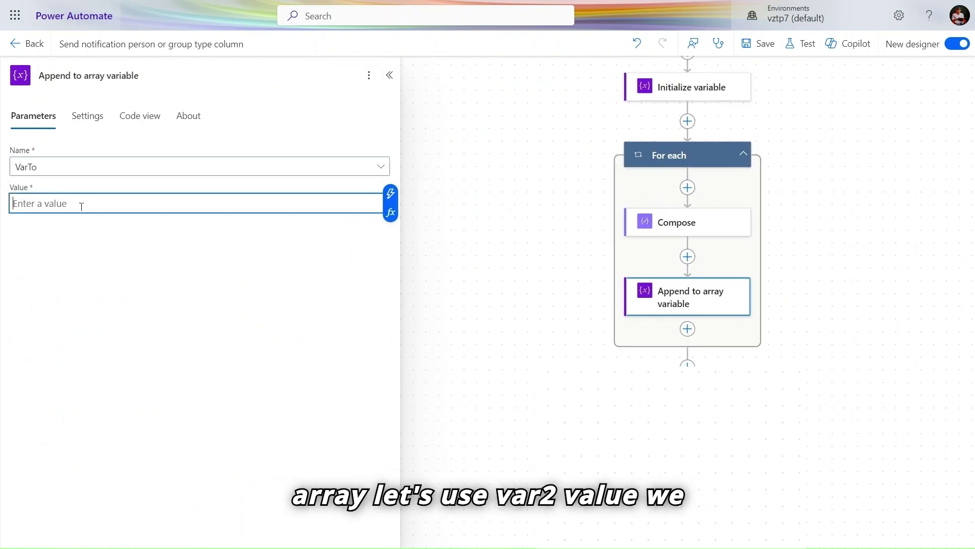
{"action": "left_click", "coordinate": [390, 193]}
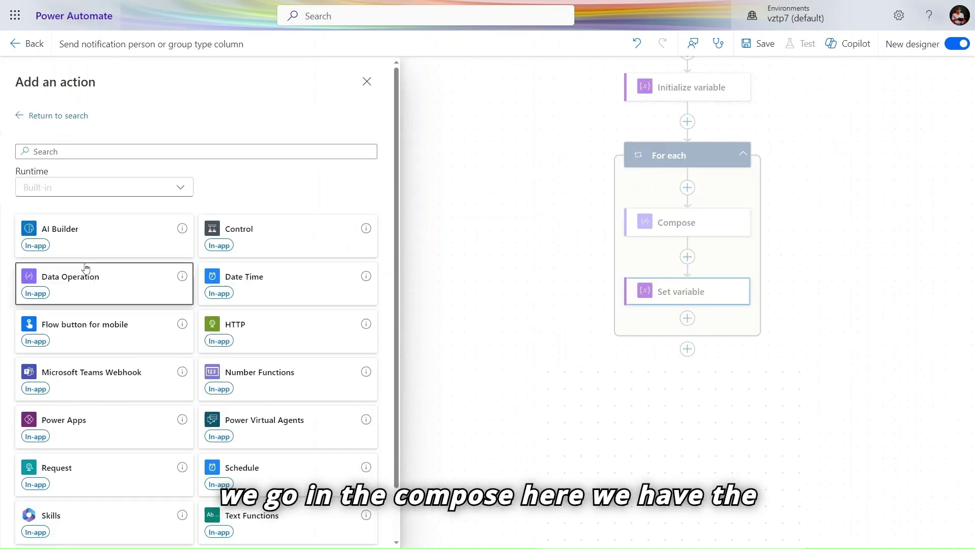
Step: Add a Join action after the loop with VarTo as its From input
{"action": "left_click", "coordinate": [86, 268]}
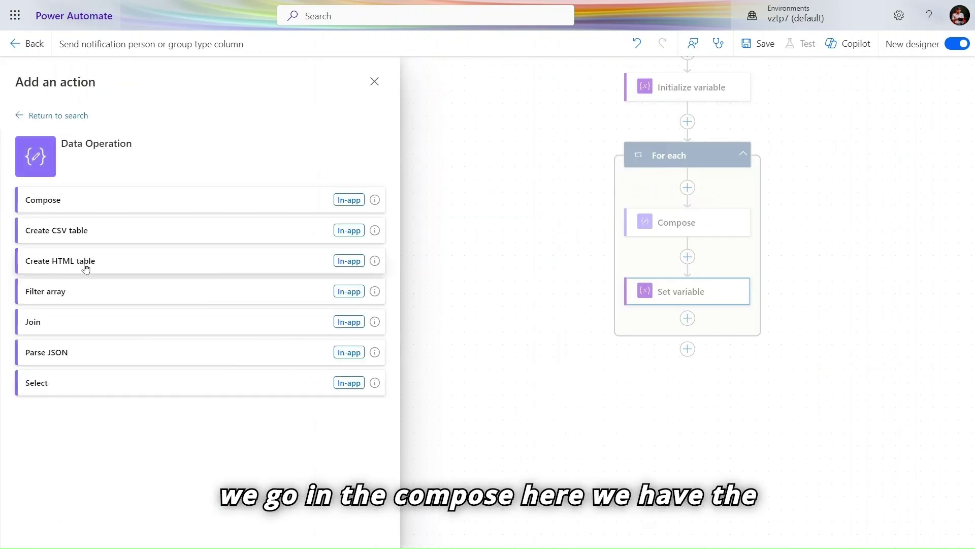
{"action": "left_click", "coordinate": [73, 337]}
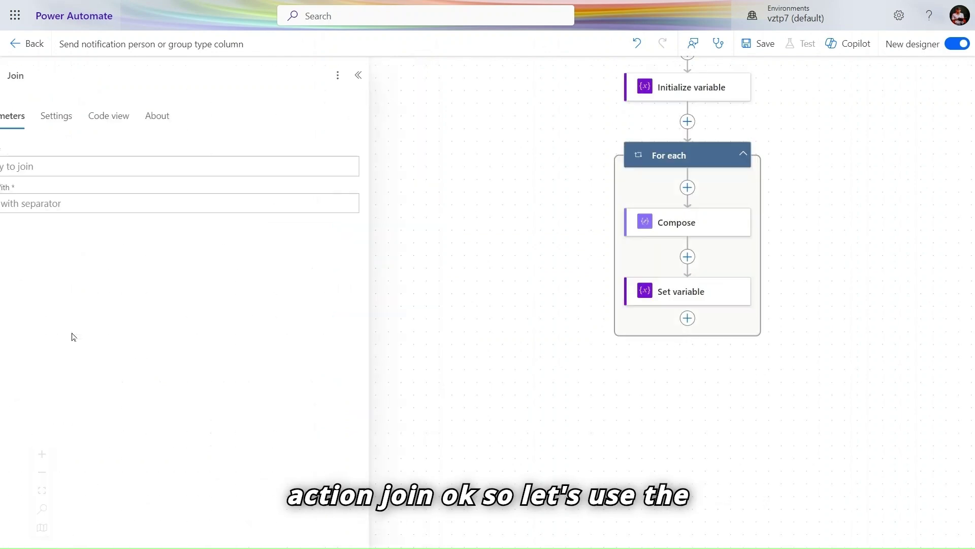
{"action": "left_click", "coordinate": [202, 166]}
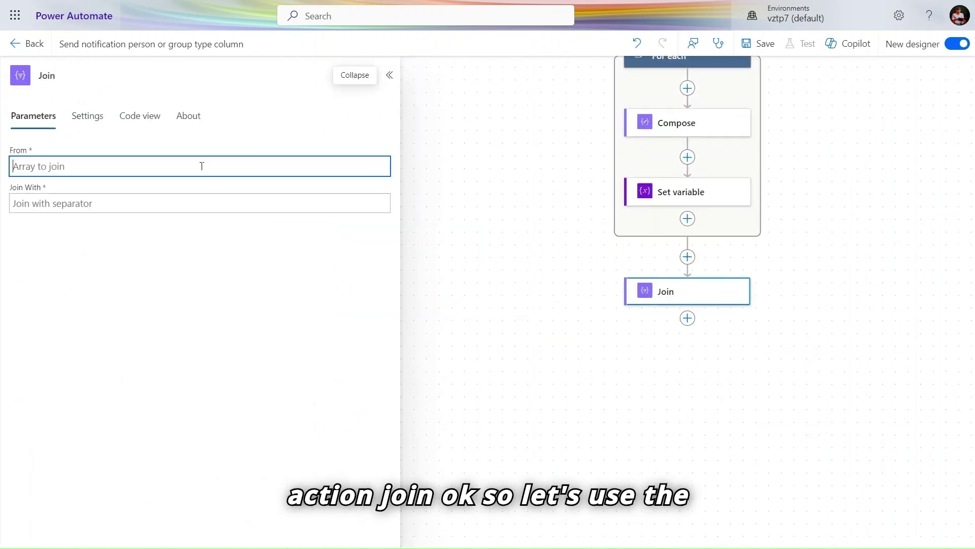
{"action": "left_click", "coordinate": [393, 161]}
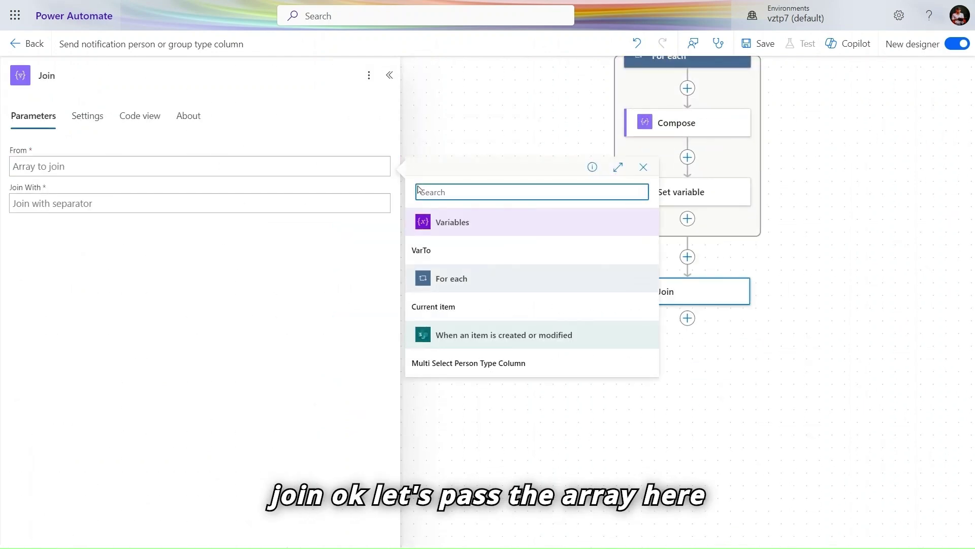
{"action": "left_click", "coordinate": [472, 254]}
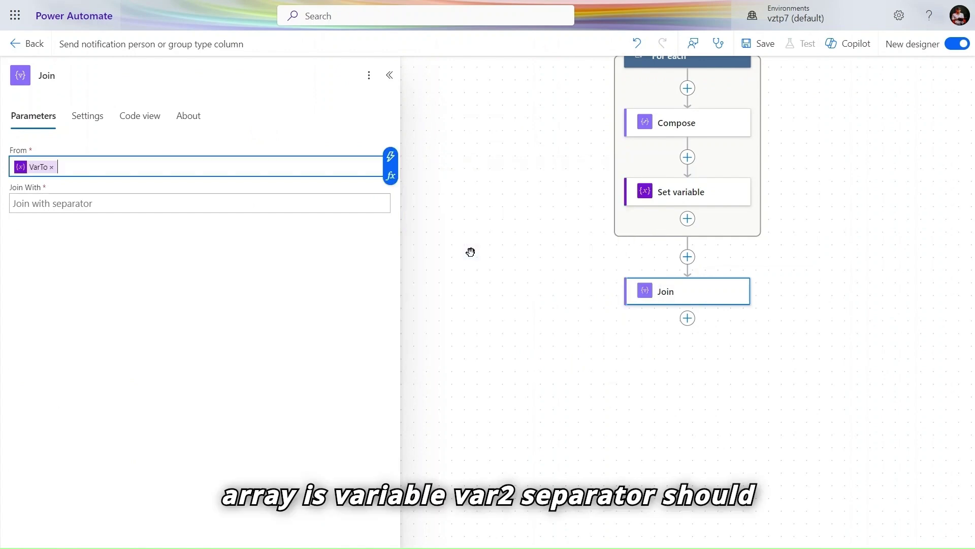
Step: Set the Join With separator to ';'
{"action": "left_click", "coordinate": [204, 206]}
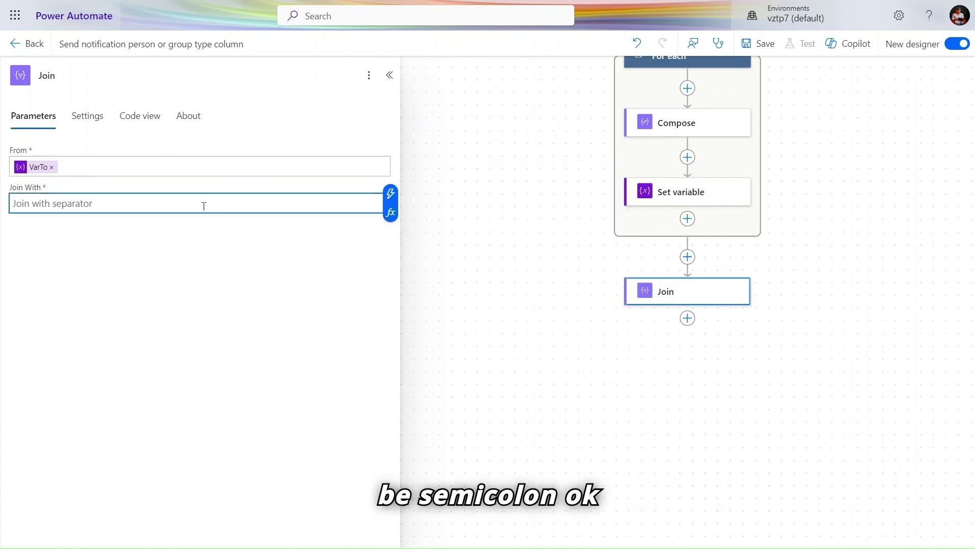
{"action": "type", "text": ";"}
{"action": "key", "text": "BackSpace"}
{"action": "type", "text": ";"}
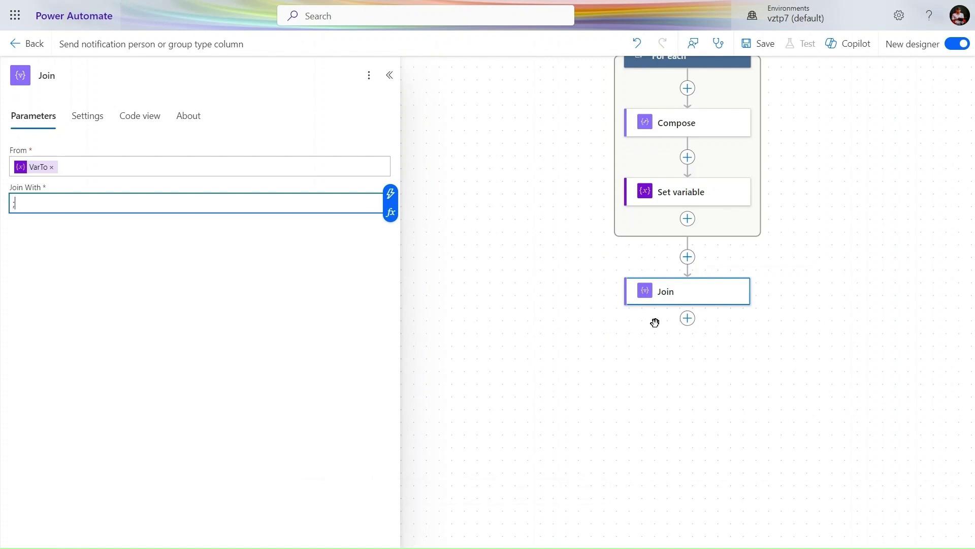
{"action": "left_click", "coordinate": [708, 326]}
Step: Add a Send an email (V2) action after Join
{"action": "left_click", "coordinate": [709, 326]}
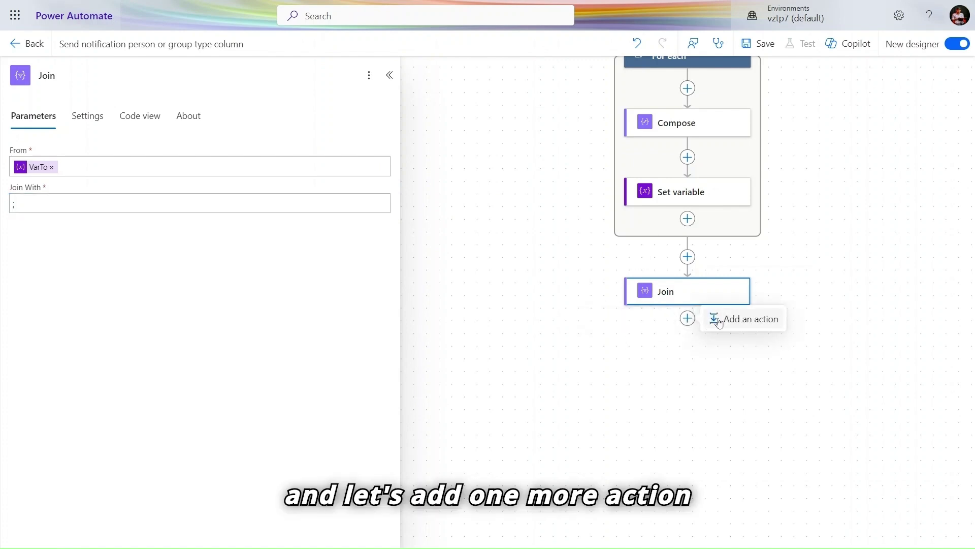
{"action": "left_click", "coordinate": [714, 318]}
{"action": "type", "text": "se"}
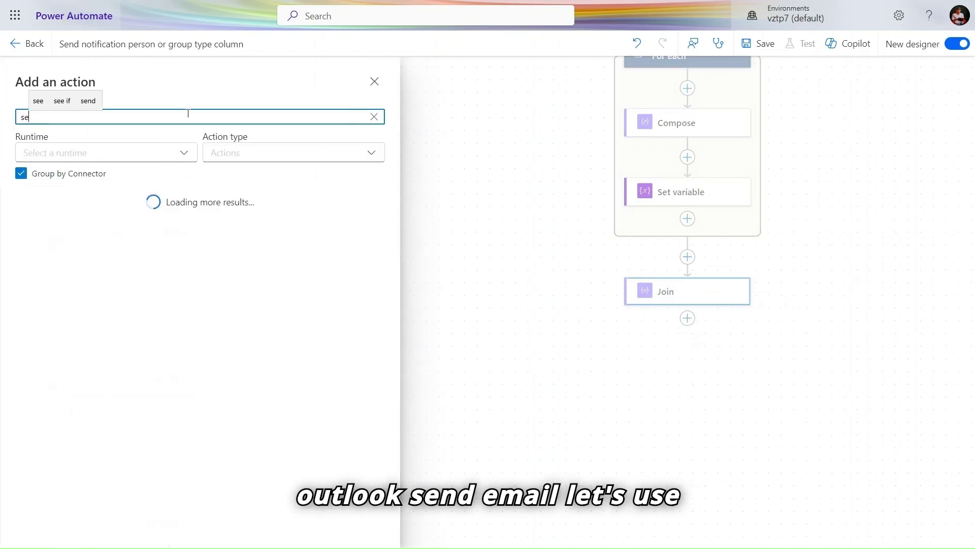
{"action": "type", "text": "nd email"}
{"action": "left_click", "coordinate": [144, 258]}
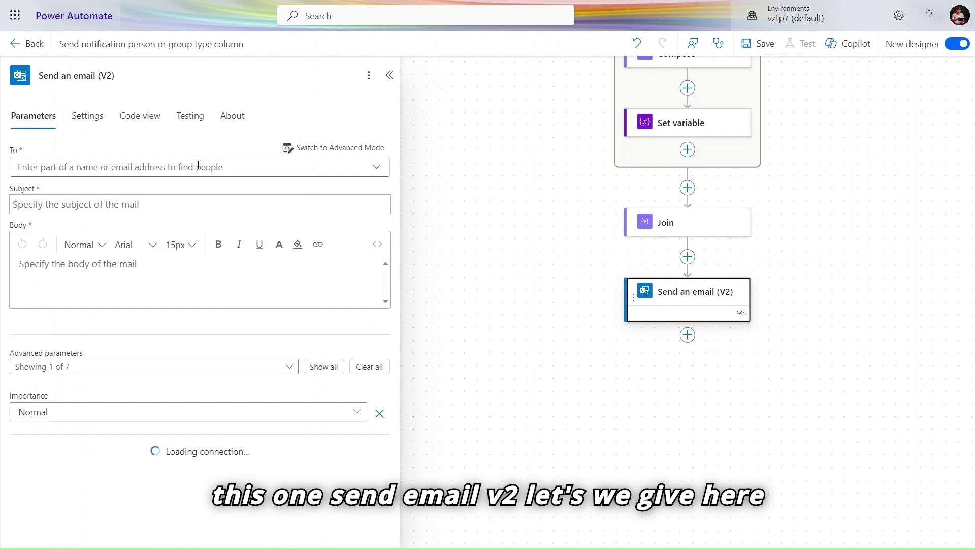
Step: Insert the Join Output into the email body and paste its expression into To
{"action": "left_click", "coordinate": [199, 166]}
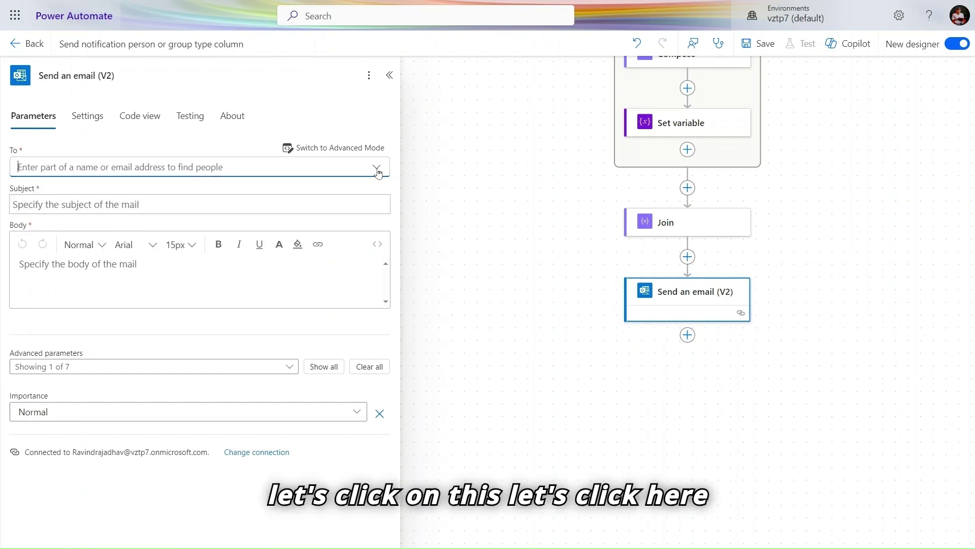
{"action": "left_click", "coordinate": [381, 267]}
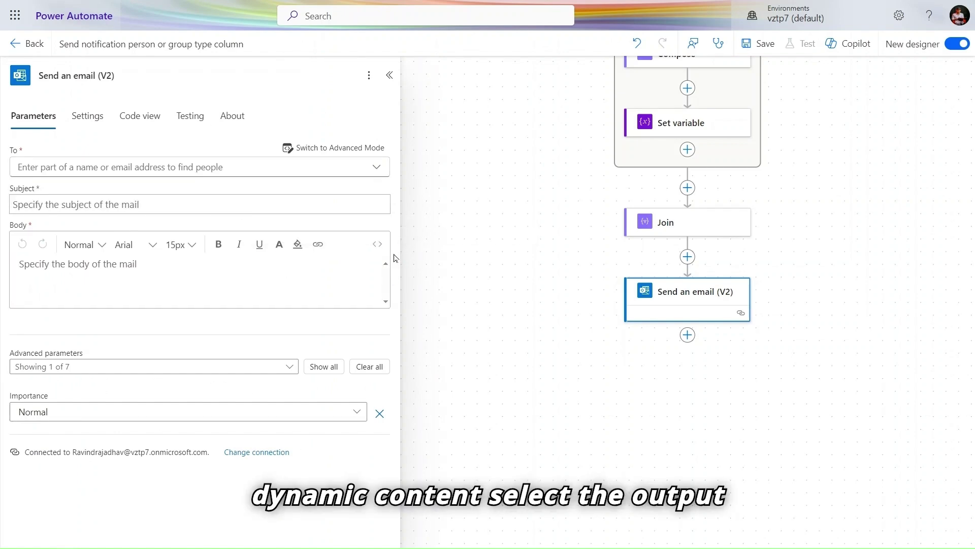
{"action": "left_click", "coordinate": [394, 258]}
{"action": "left_click", "coordinate": [438, 283]}
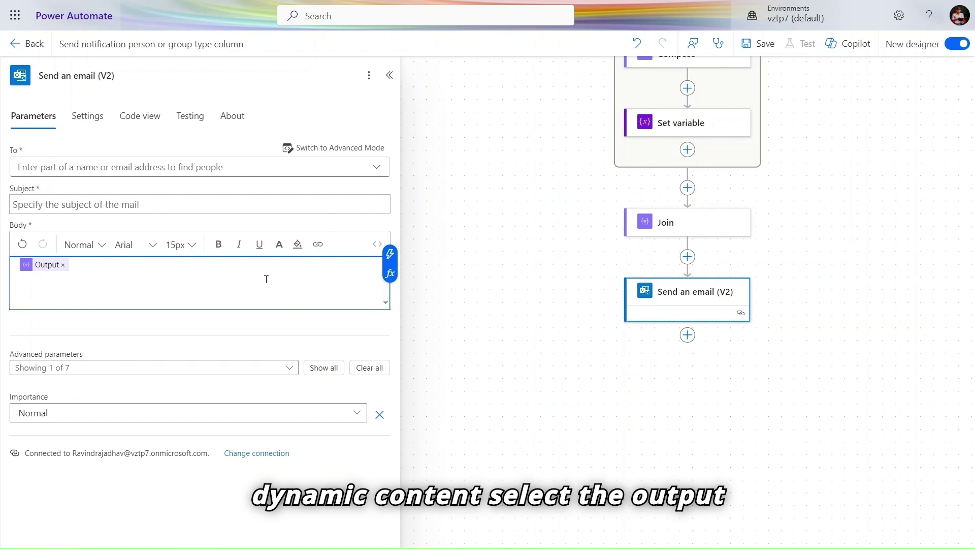
{"action": "key", "text": "ctrl+a"}
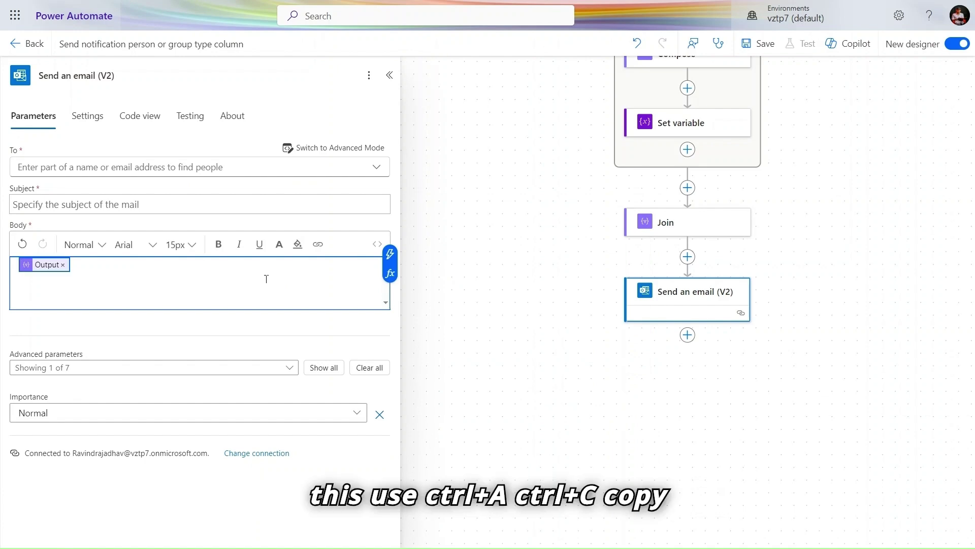
{"action": "left_click", "coordinate": [187, 167]}
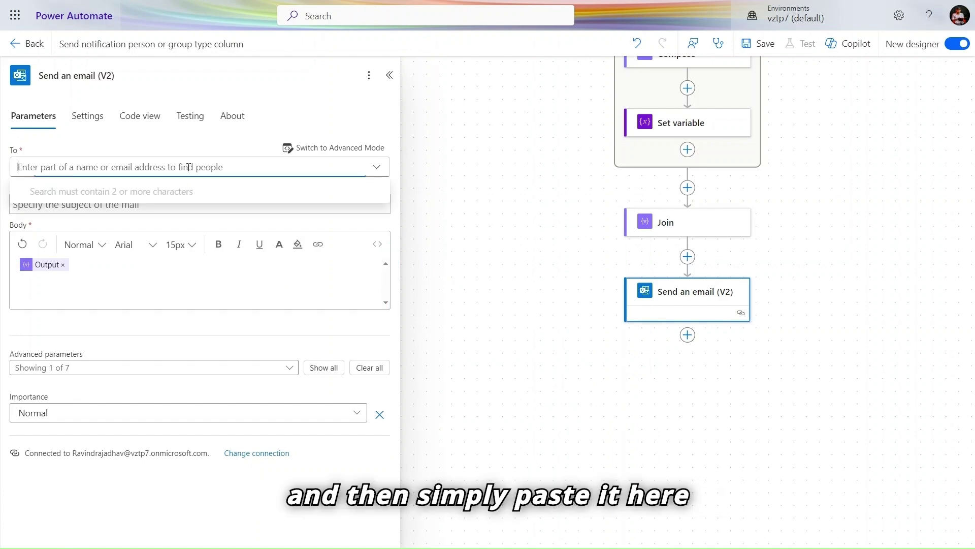
{"action": "type", "text": "@{body('Join')}"}
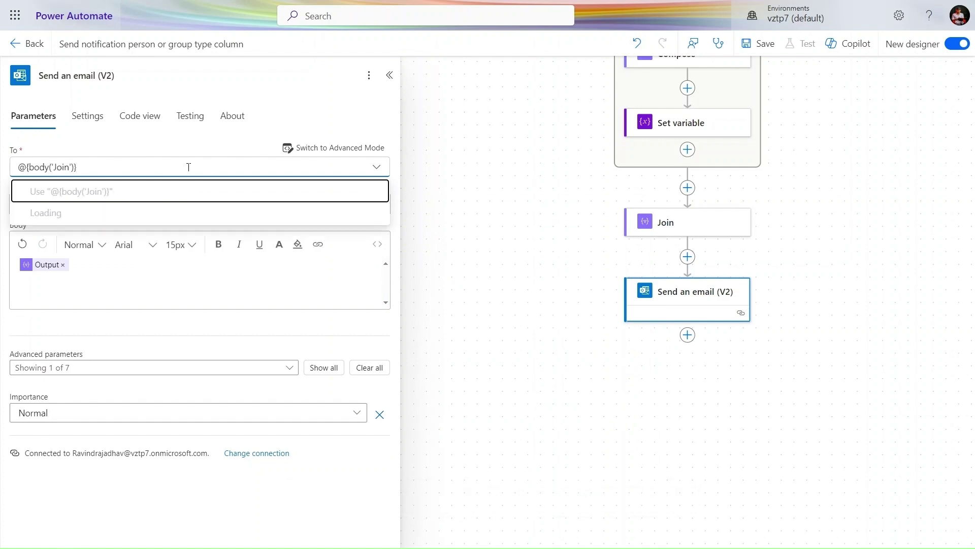
{"action": "left_click", "coordinate": [147, 302]}
Step: Switch To to advanced mode, paste the Join Output there, and clear the body
{"action": "left_click", "coordinate": [339, 152]}
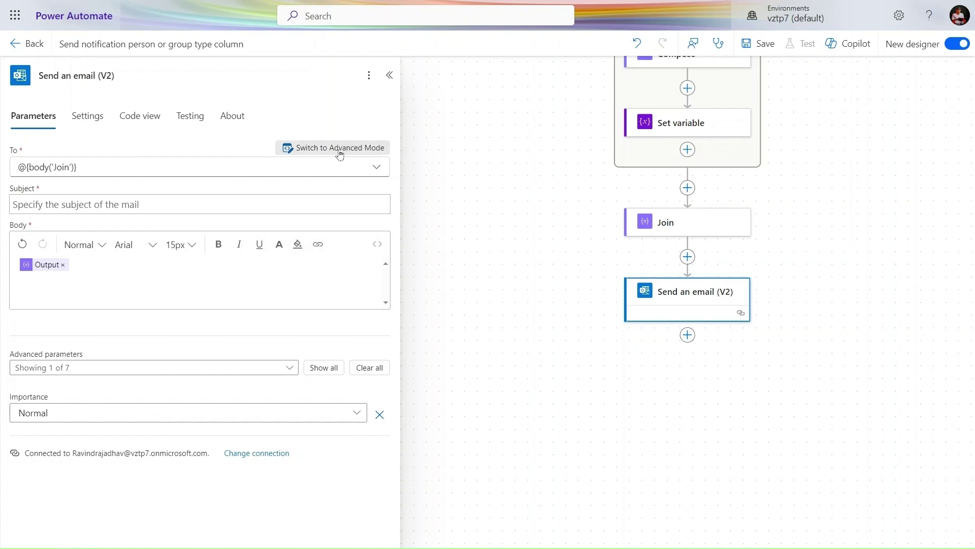
{"action": "left_click", "coordinate": [242, 166]}
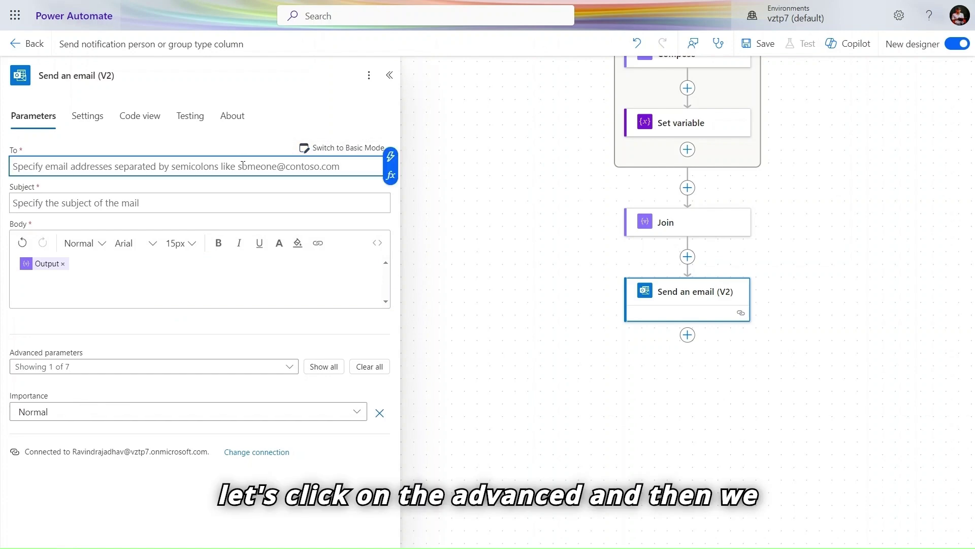
{"action": "key", "text": "ctrl+v"}
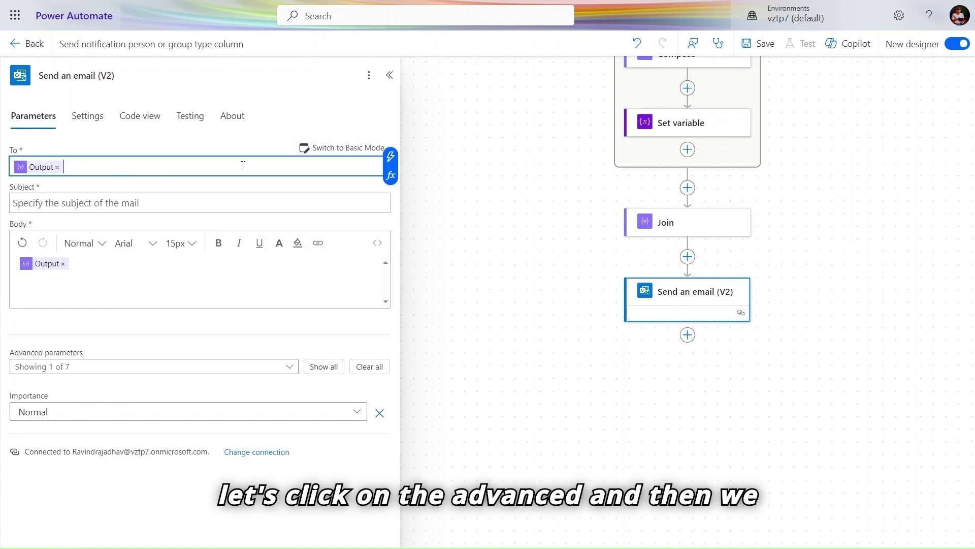
{"action": "left_click", "coordinate": [63, 263]}
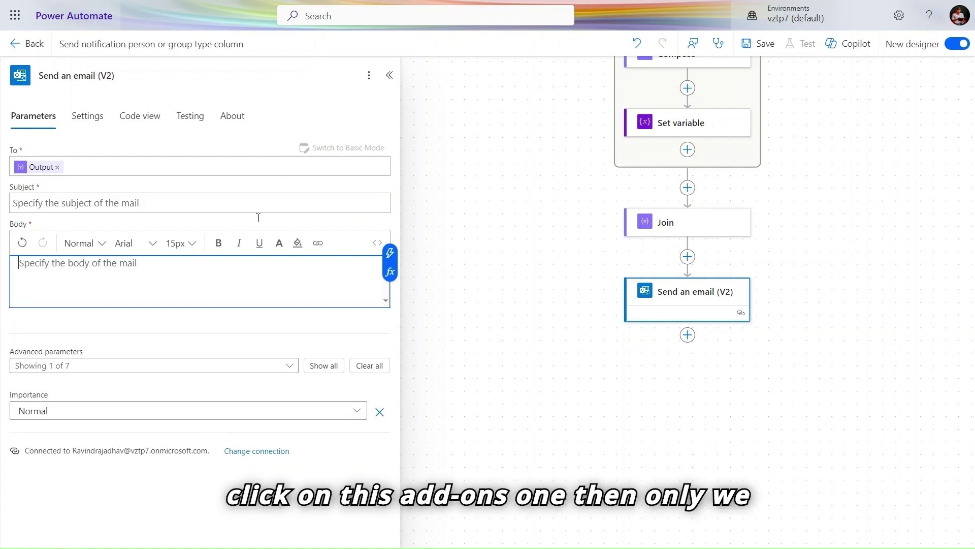
Step: Use the flow title 'Send notification person or group type column' as the Subject
{"action": "left_click", "coordinate": [199, 201]}
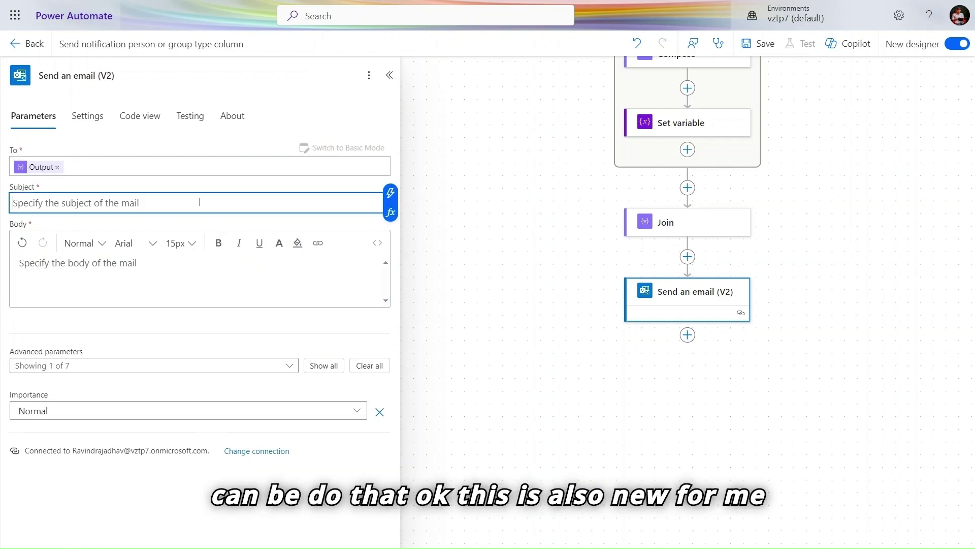
{"action": "triple_click", "coordinate": [237, 44]}
{"action": "key", "text": "ctrl+c"}
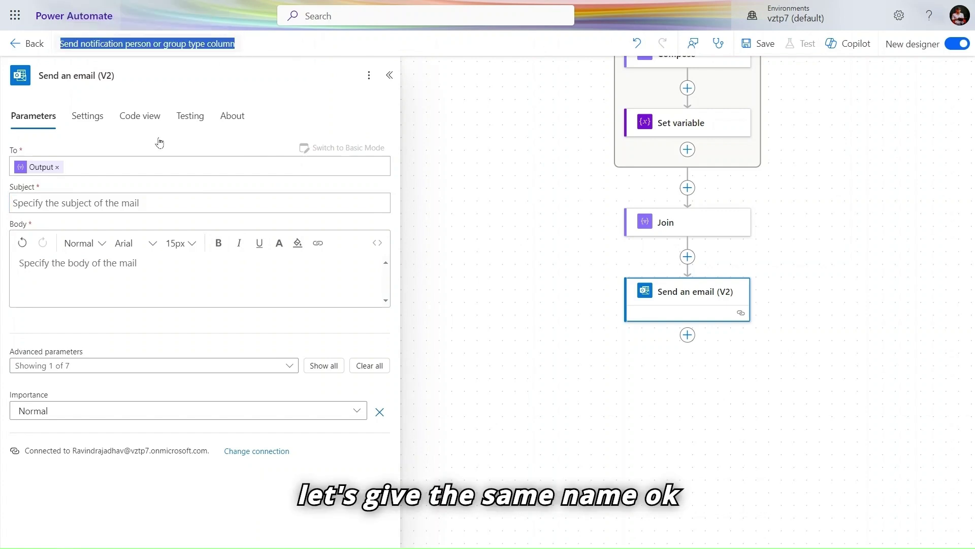
{"action": "left_click", "coordinate": [138, 202]}
{"action": "key", "text": "ctrl+v"}
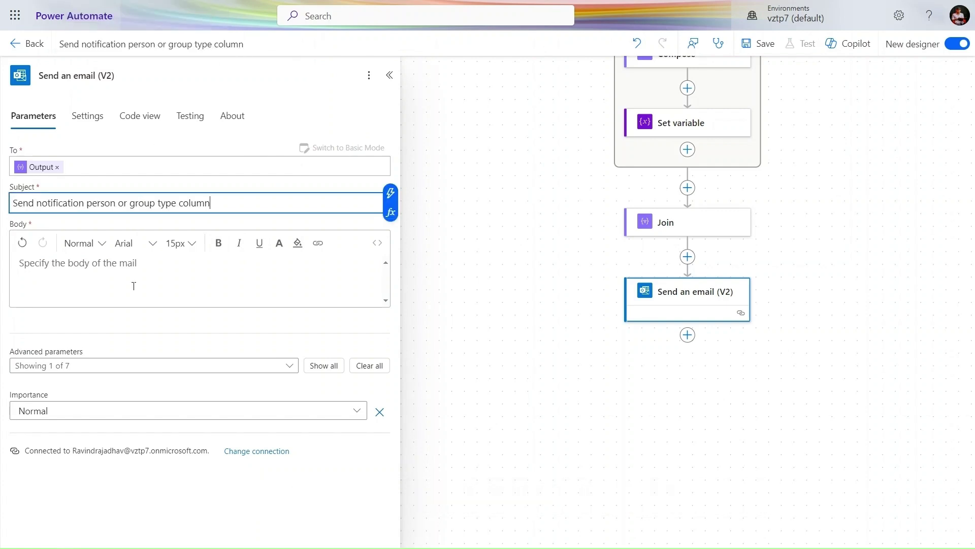
Step: Put the Join Output back in the email body and start a test
{"action": "left_click", "coordinate": [133, 286]}
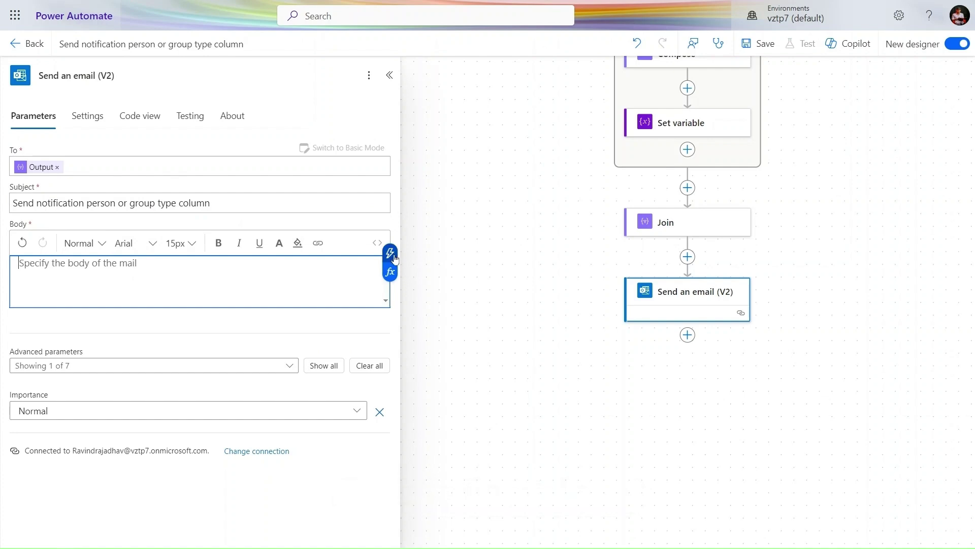
{"action": "left_click", "coordinate": [395, 258]}
{"action": "left_click", "coordinate": [437, 285]}
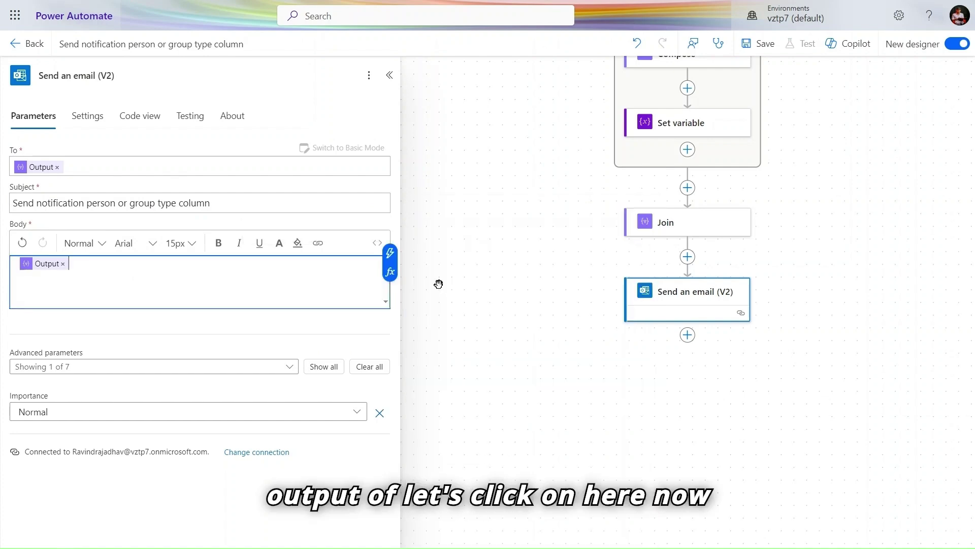
{"action": "left_click", "coordinate": [755, 130]}
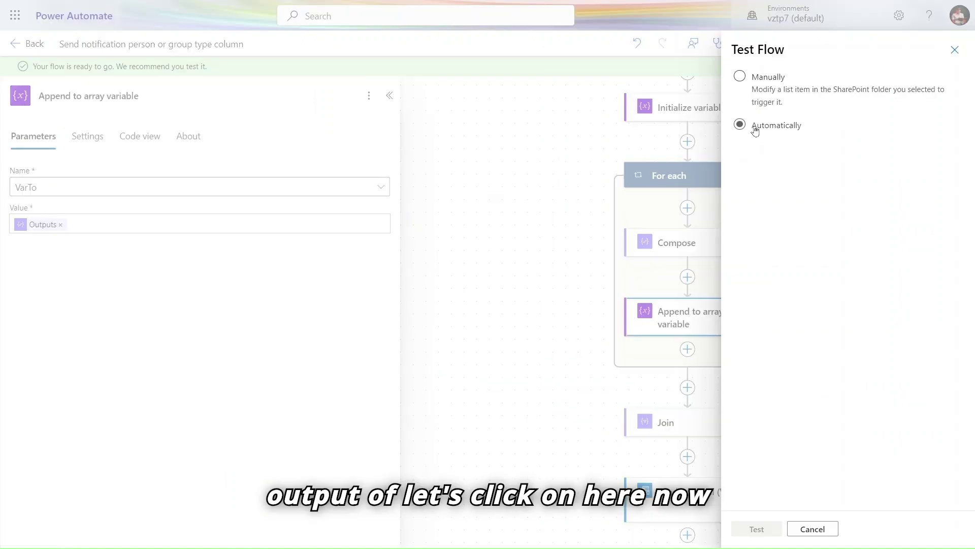
Step: Run the test automatically using the previous run's trigger data
{"action": "left_click", "coordinate": [762, 146]}
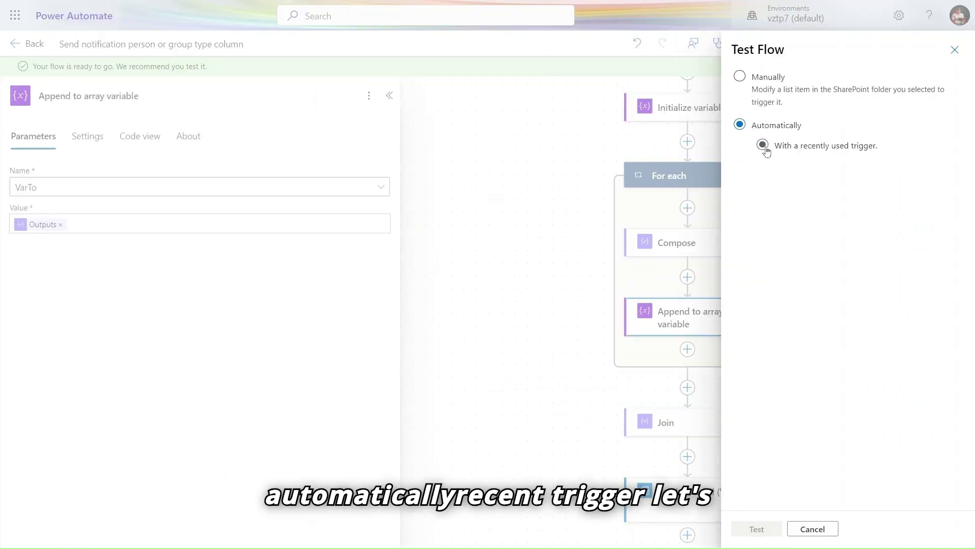
{"action": "left_click", "coordinate": [761, 178]}
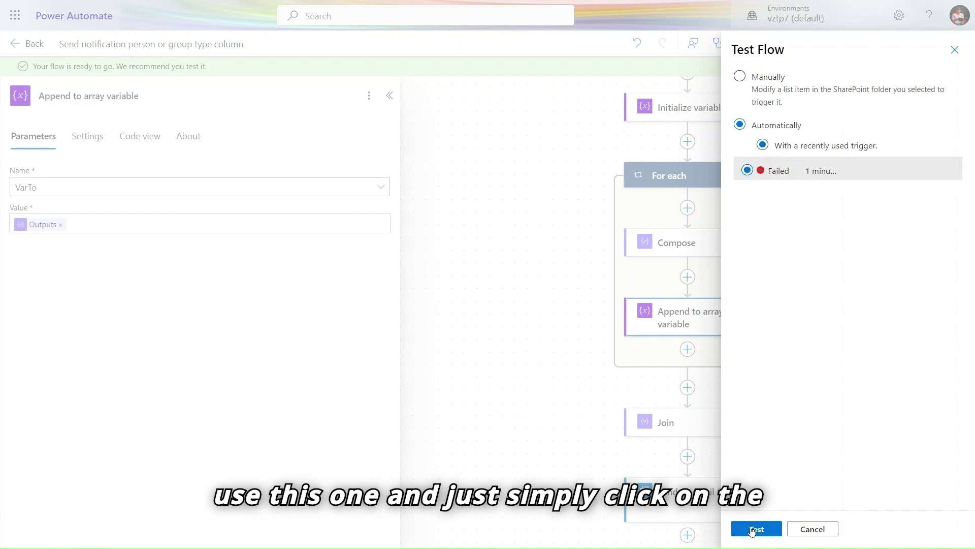
{"action": "left_click", "coordinate": [753, 529]}
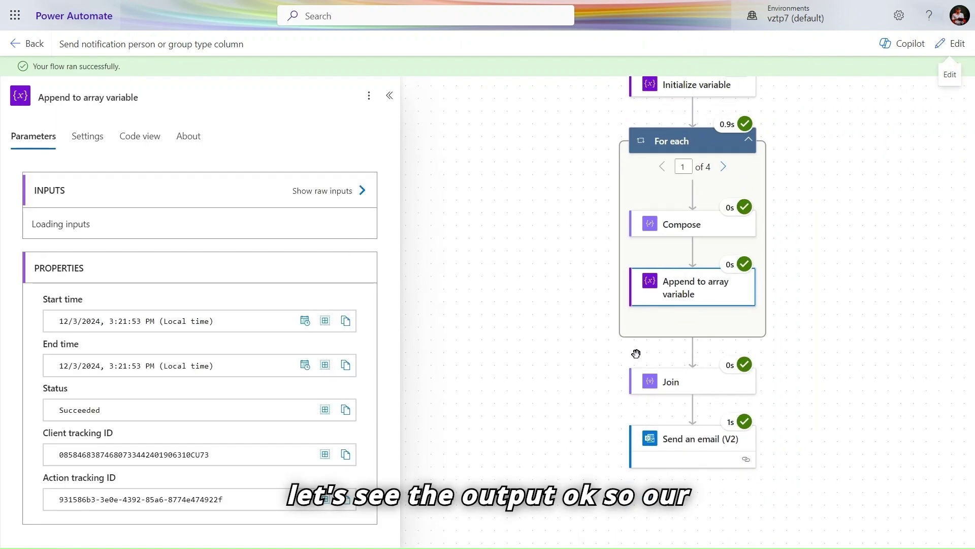
Step: Reload the Outlook inbox and open the new 'Send notification person or group type column' email received at 15:21
{"action": "mouse_move", "coordinate": [428, 4]}
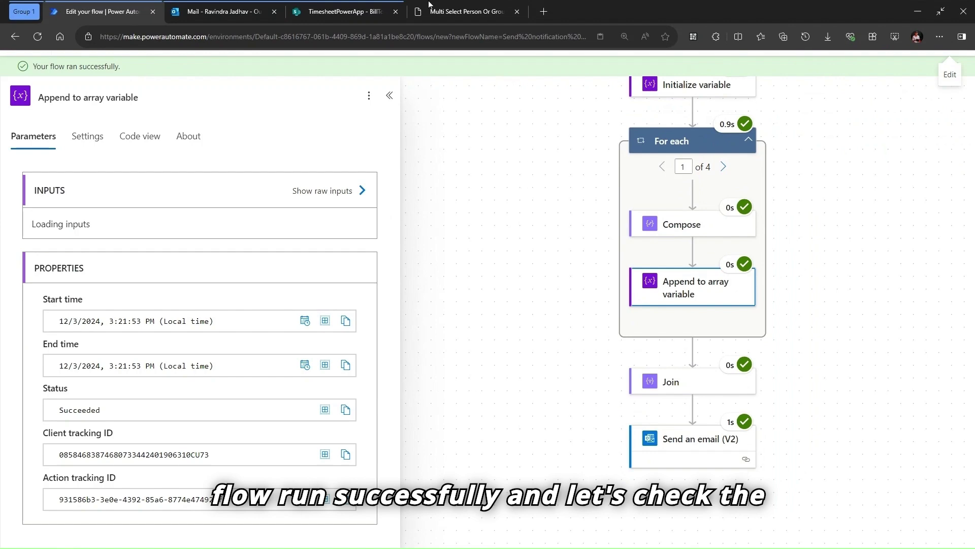
{"action": "left_click", "coordinate": [214, 7]}
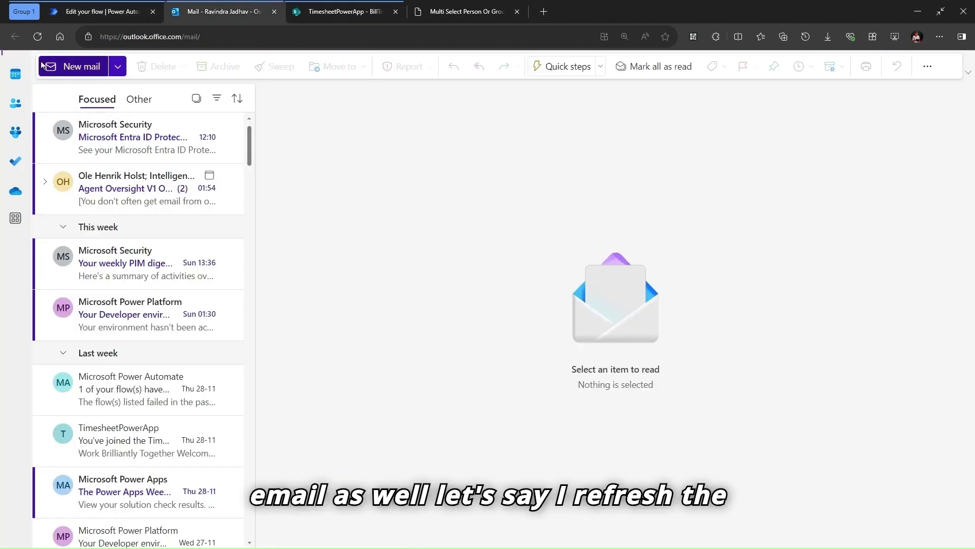
{"action": "left_click", "coordinate": [39, 40]}
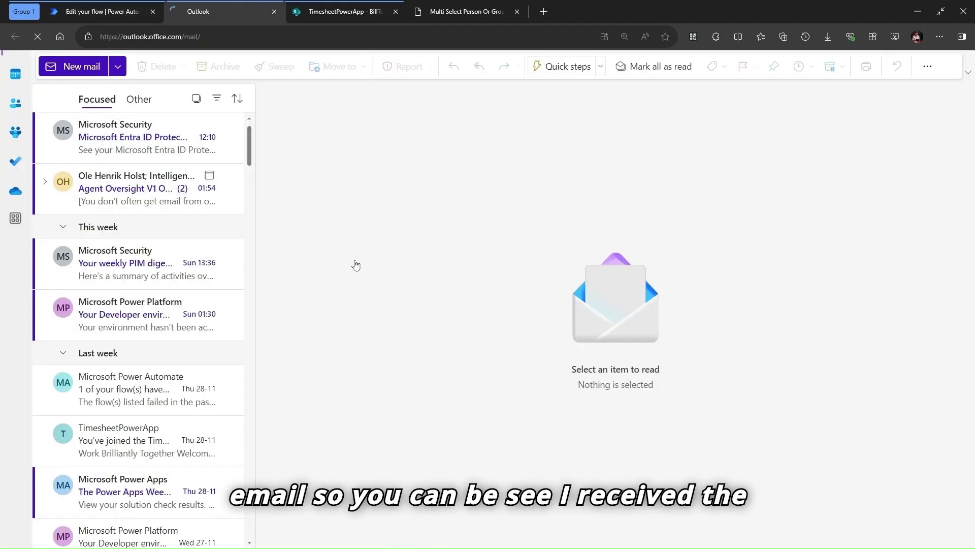
{"action": "left_click", "coordinate": [159, 150]}
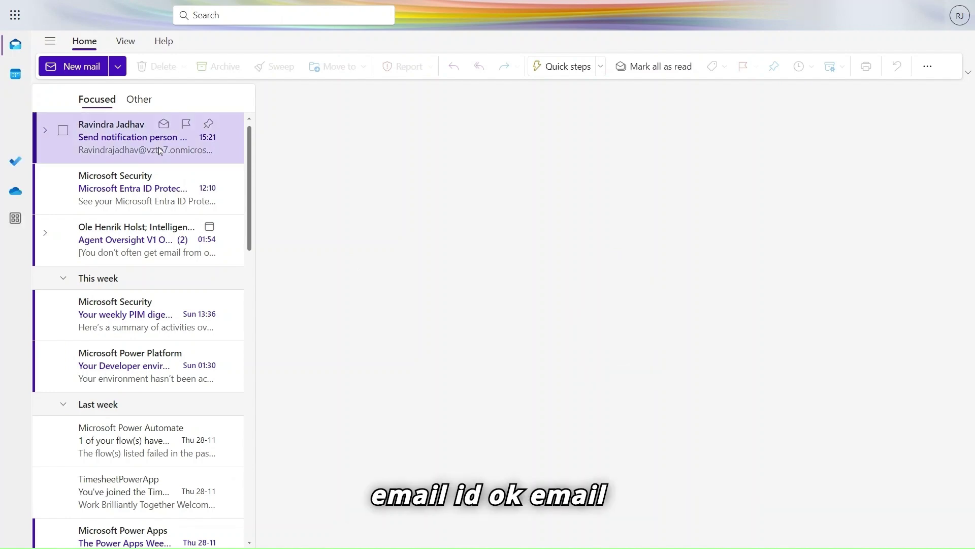